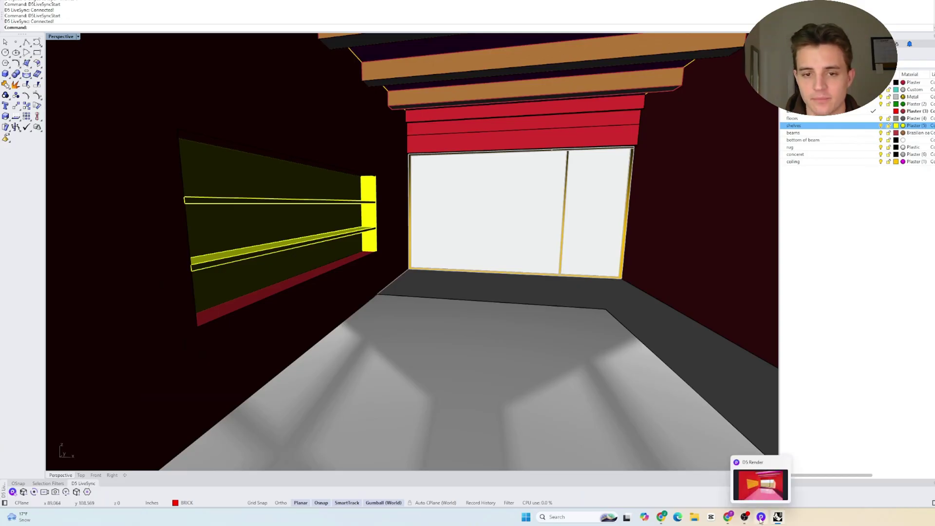
Switch to D5 Render and clear the wood search term in the material library
click(761, 521)
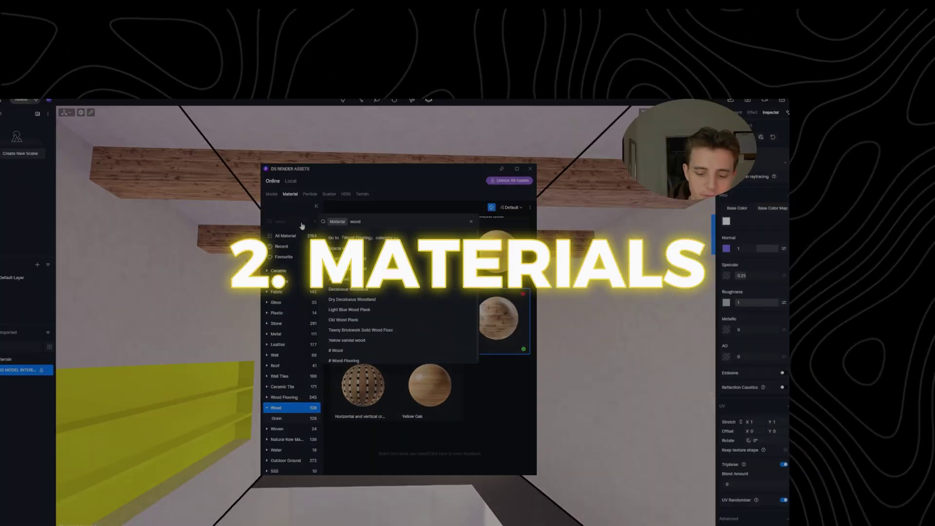
key(BackSpace)
key(BackSpace)
key(BackSpace)
key(BackSpace)
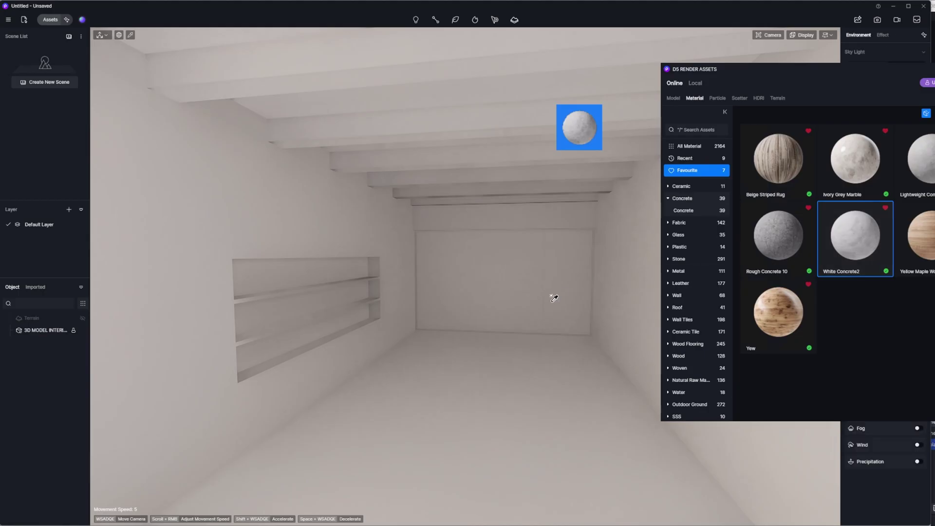
Switch from Rhino to D5 Render, apply White Concrete2 to the red walls, and pick Yew wood for the ceiling beams
drag(554, 298, 527, 376)
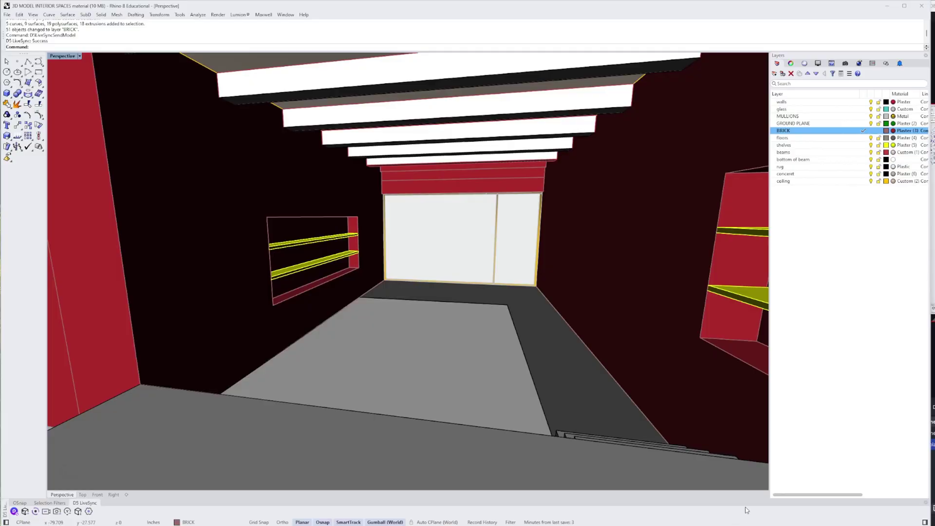
key(alt+Tab)
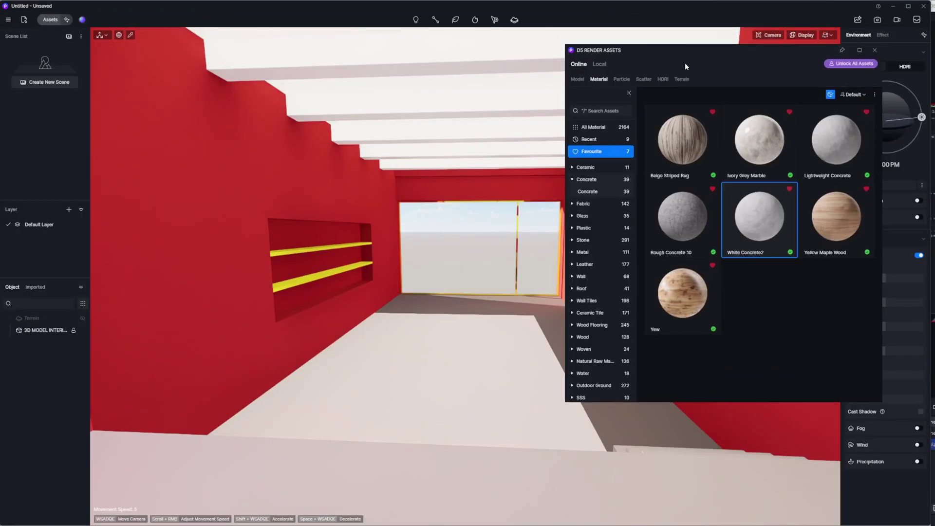
drag(759, 216, 249, 225)
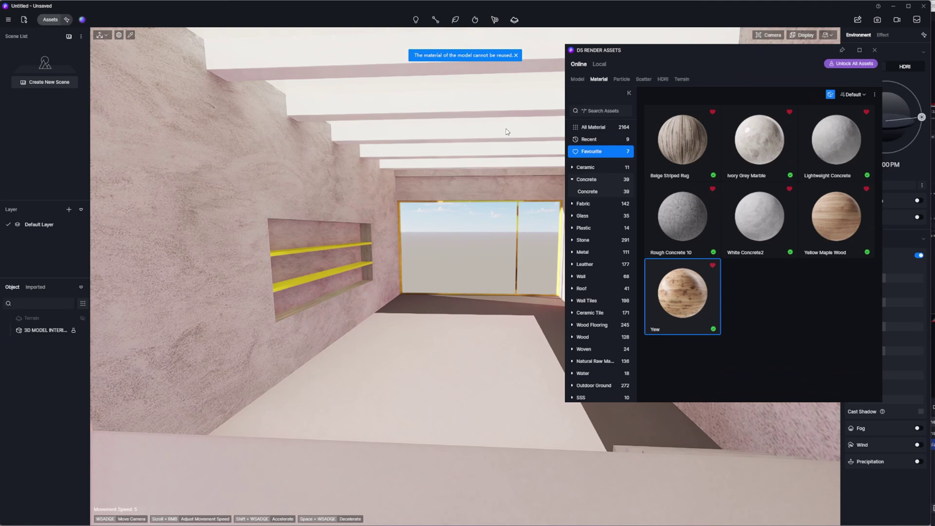
drag(506, 129, 504, 104)
drag(682, 142, 705, 236)
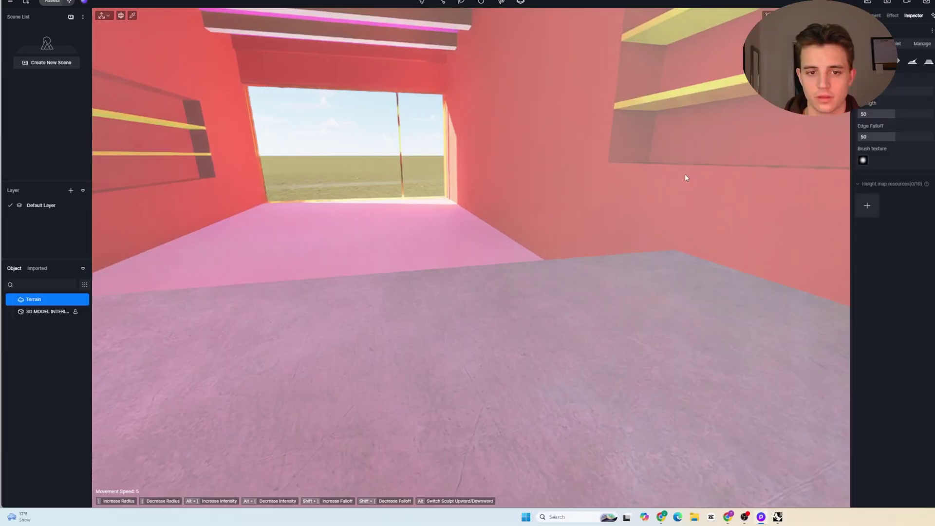
Frame the interior towards the large window and create a new scene from that view
right_drag(685, 174, 575, 146)
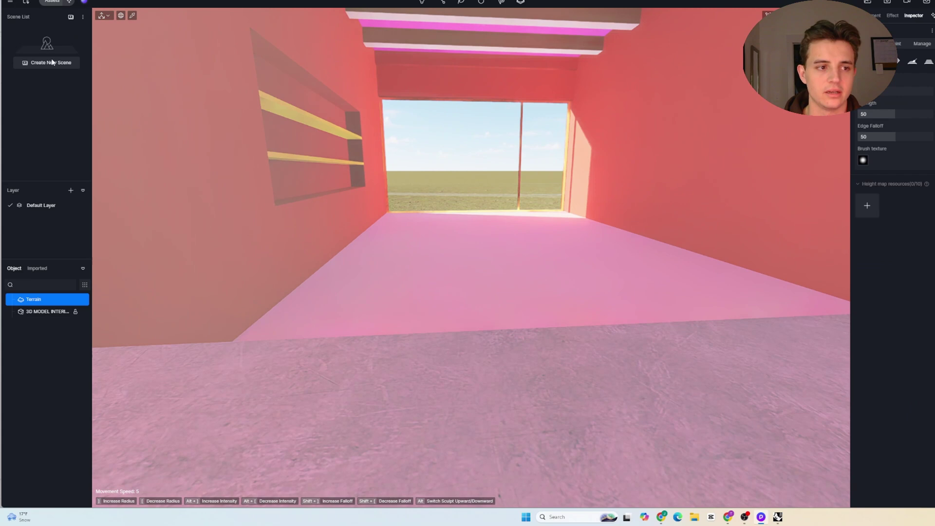
click(51, 63)
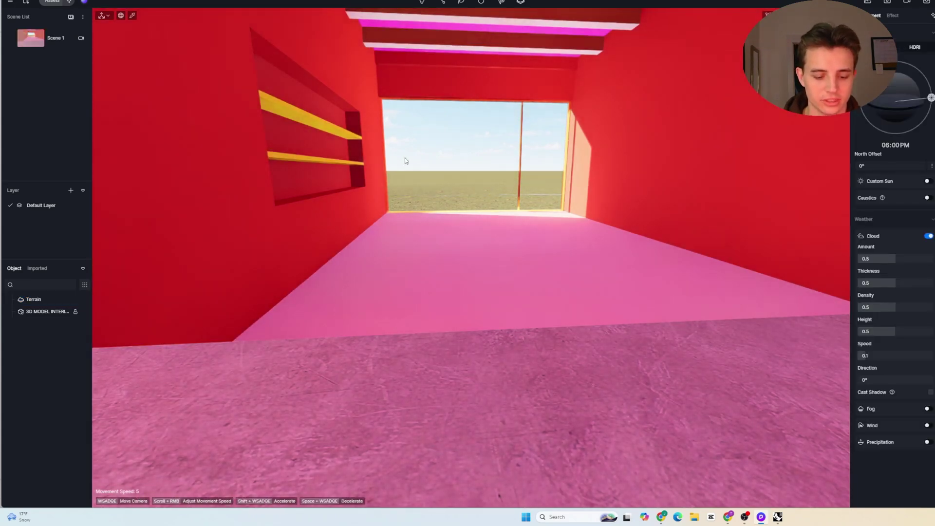
key(a)
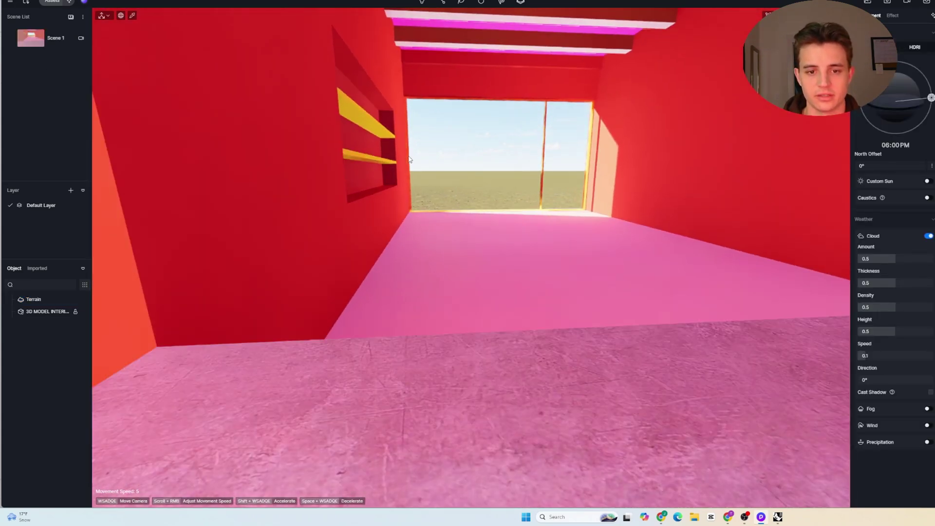
key(e)
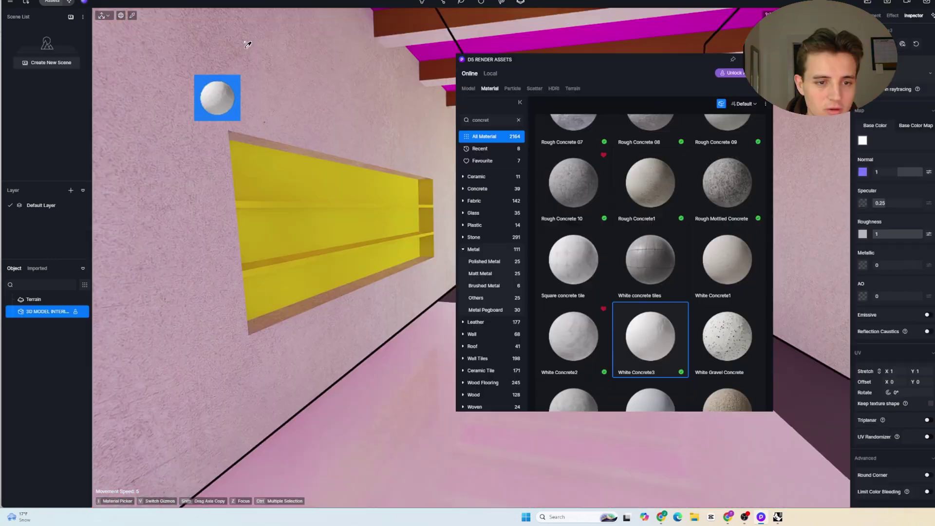
Apply White Concrete3 to the walls and enable Triplanar and UV Randomizer for it
drag(215, 96, 902, 381)
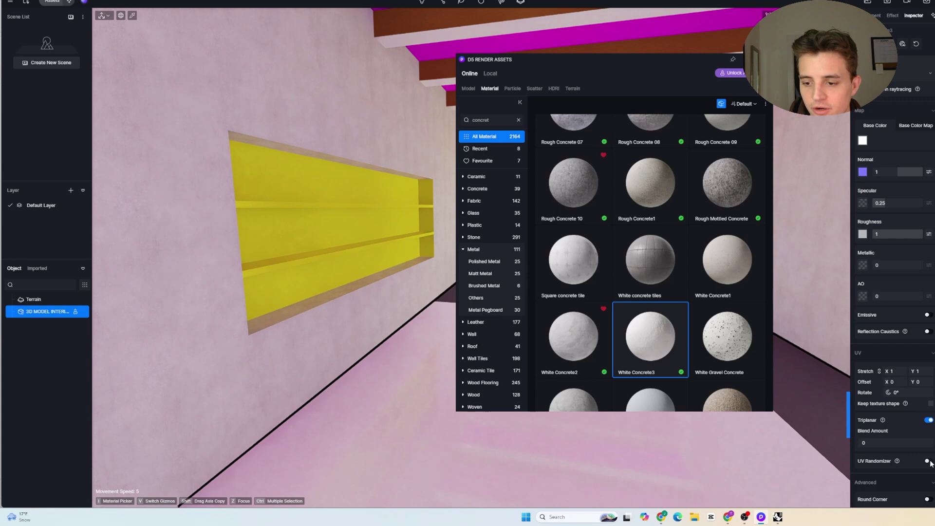
click(929, 461)
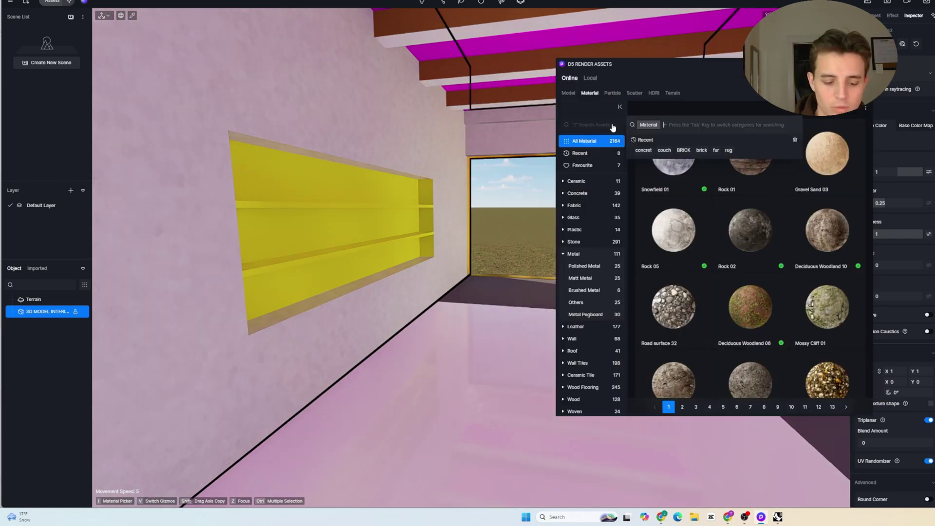
Search the material library for wood and look through the results for a beam finish
text(wood)
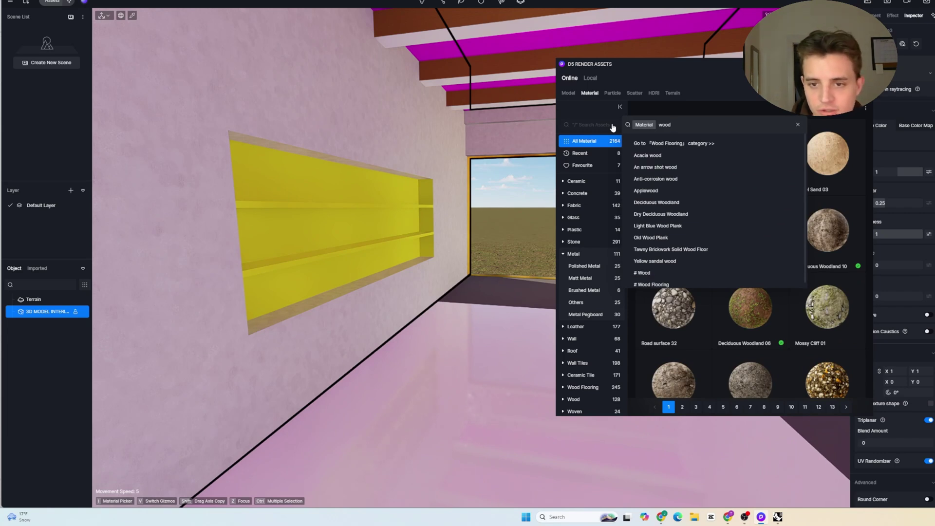
key(Return)
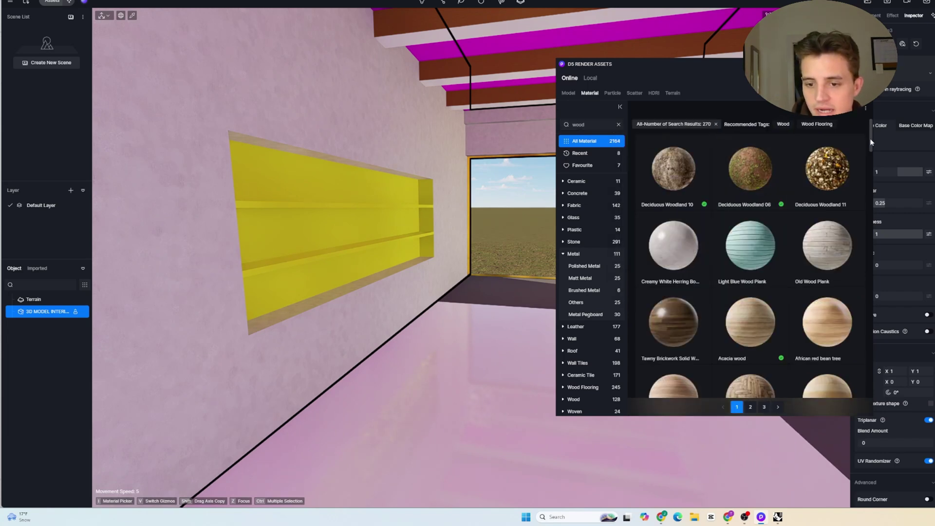
drag(871, 142, 869, 165)
mouse_move(820, 116)
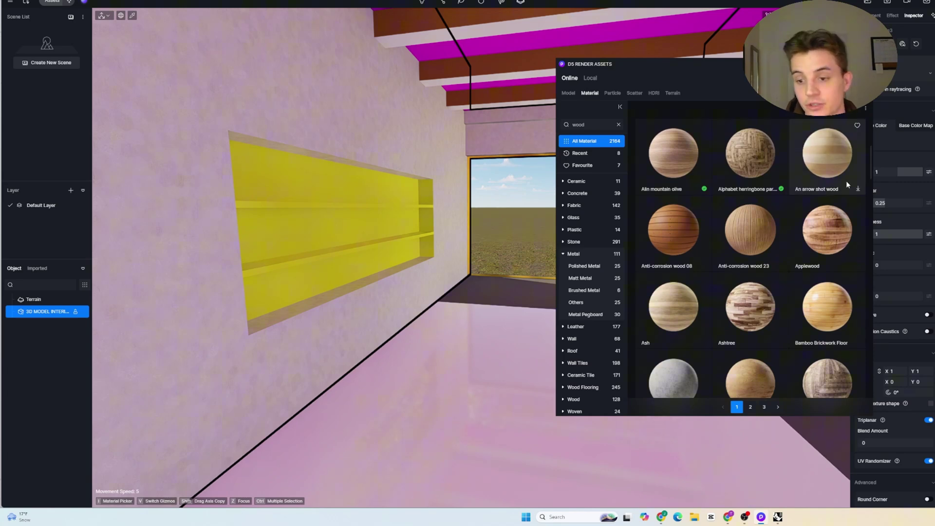
scroll(846, 184, down, 5)
scroll(846, 184, down, 3)
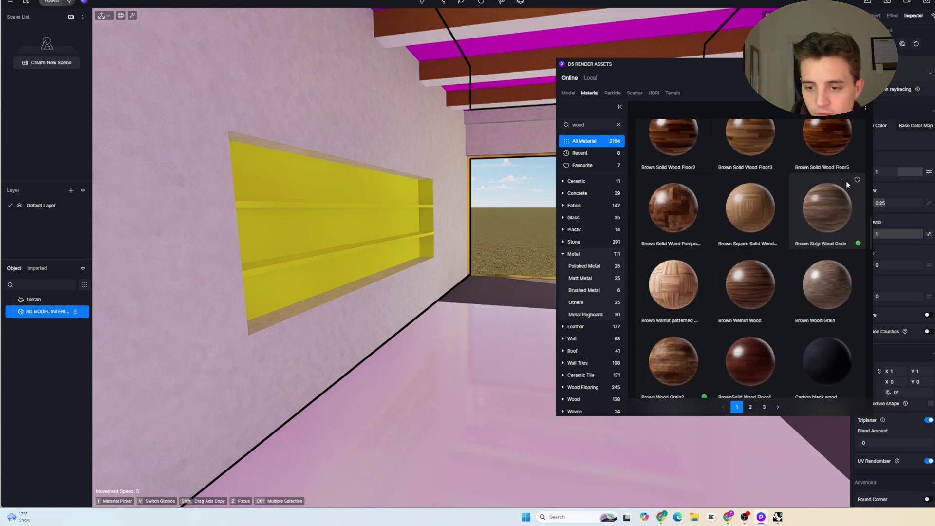
scroll(846, 184, down, 2)
scroll(846, 184, down, 2)
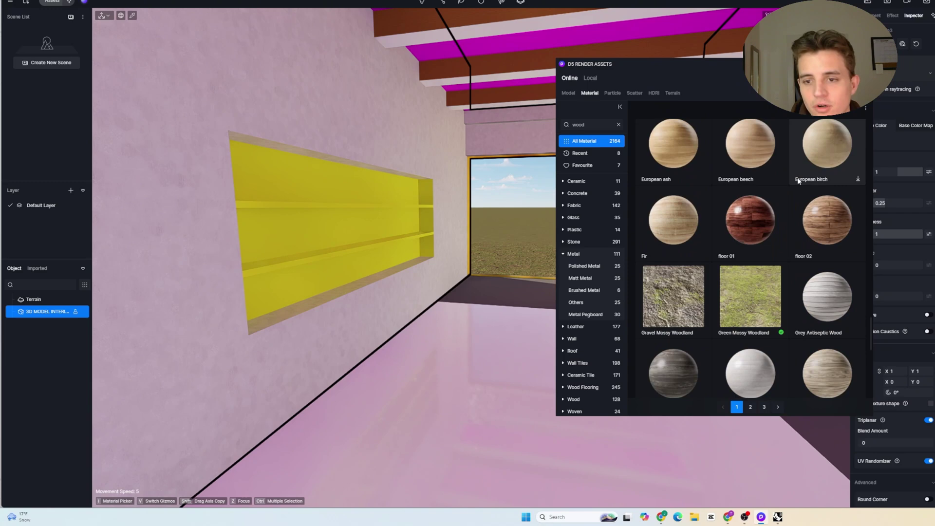
Narrow the wood search to the Wood category and pick the Yew material
click(573, 254)
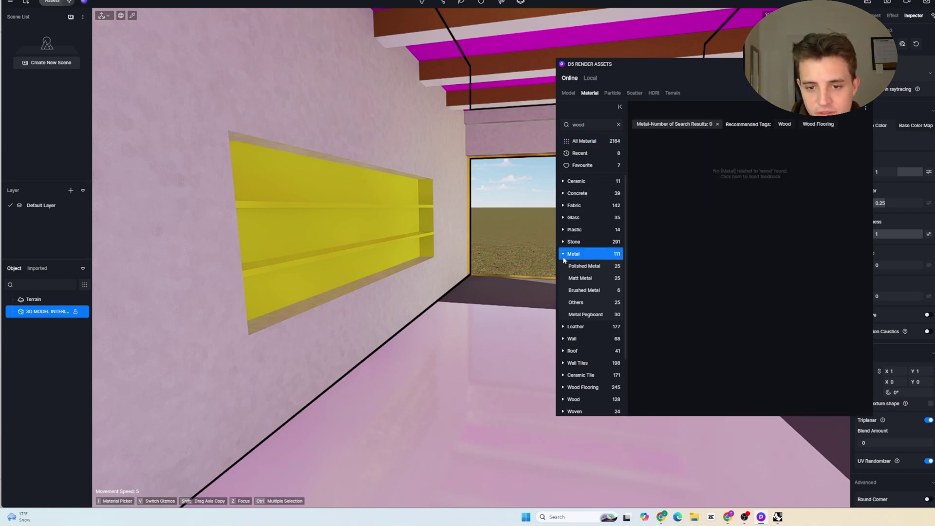
click(574, 338)
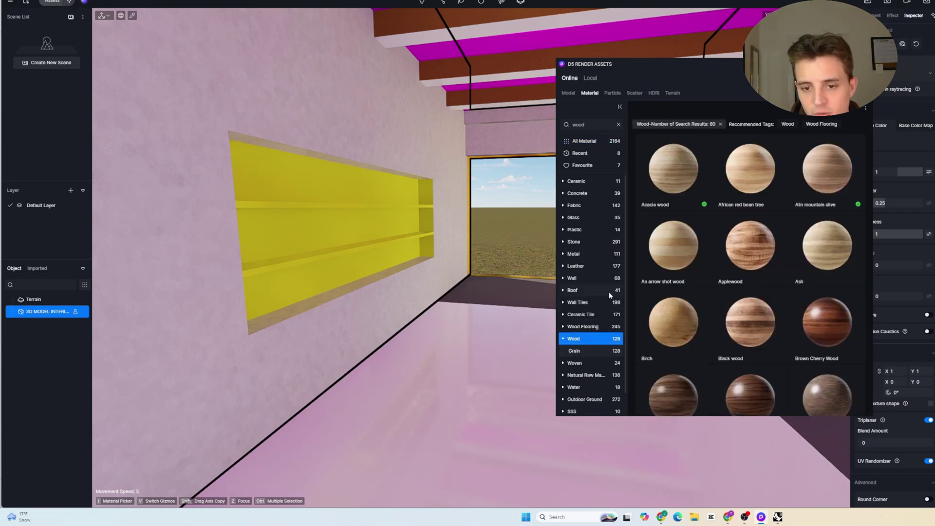
scroll(804, 259, down, 10)
scroll(819, 290, down, 5)
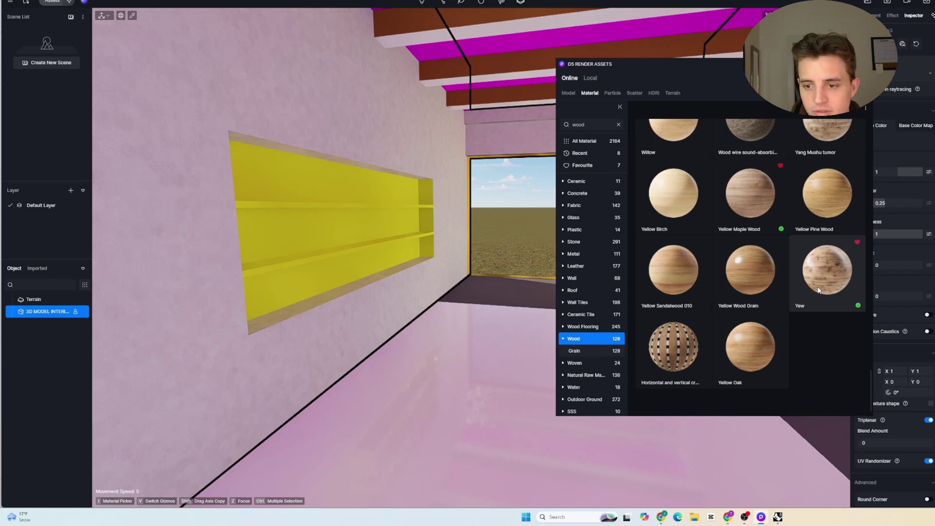
click(831, 277)
scroll(828, 273, down, 1)
scroll(508, 93, down, 3)
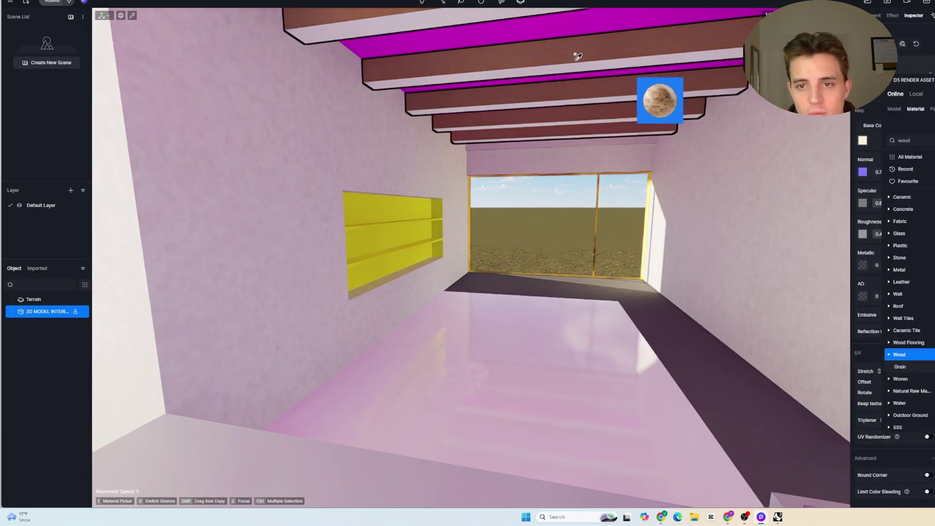
Apply Yew to the ceiling beams' faces with Triplanar mapping and set its texture rotation to 90°
right_drag(716, 90, 738, 87)
drag(739, 86, 743, 92)
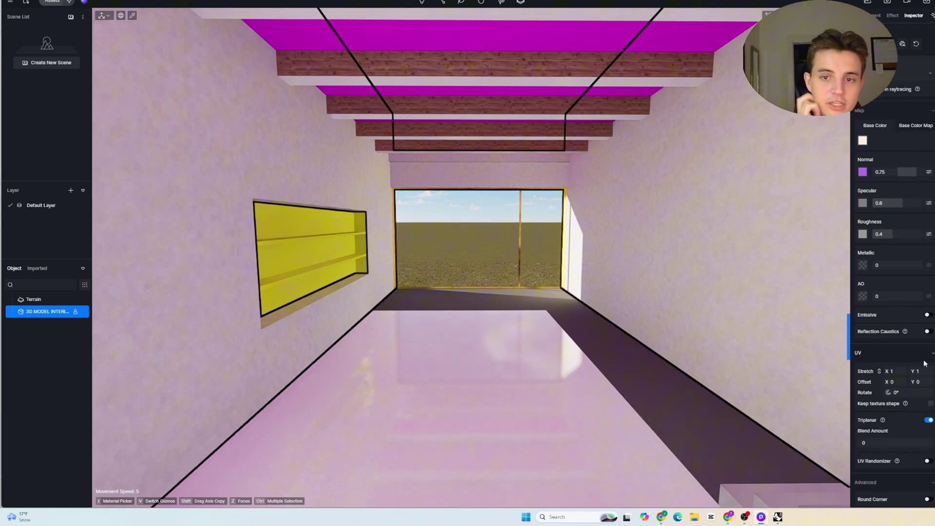
click(898, 392)
text(90)
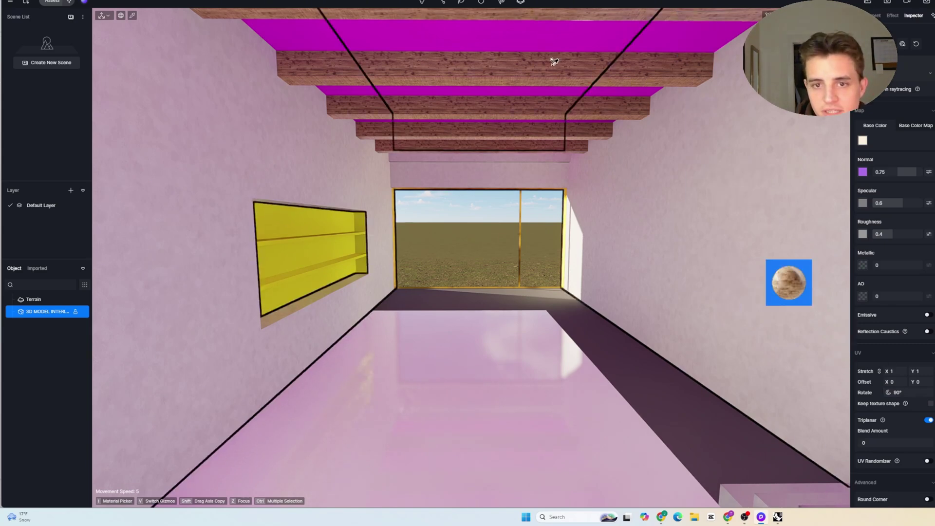
Apply the Yew material to the undersides of the ceiling beams
text(we)
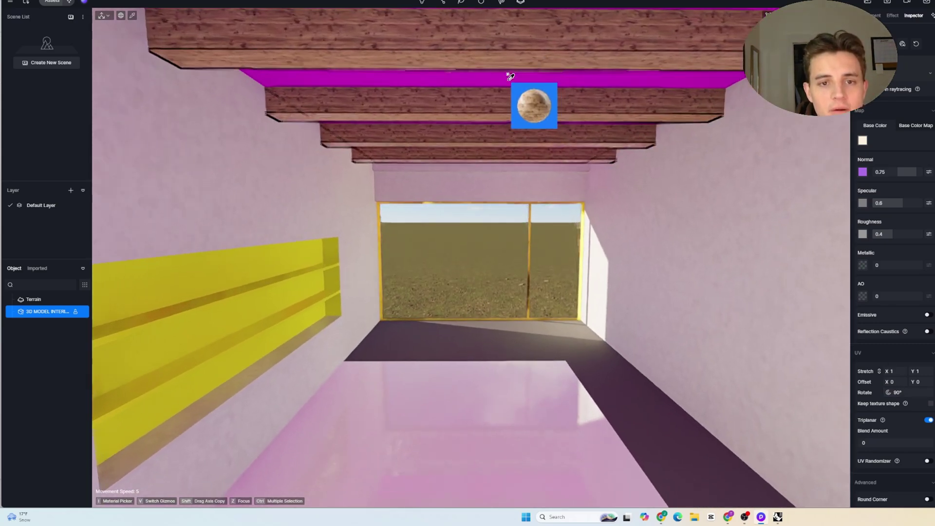
text(w)
drag(512, 81, 134, 19)
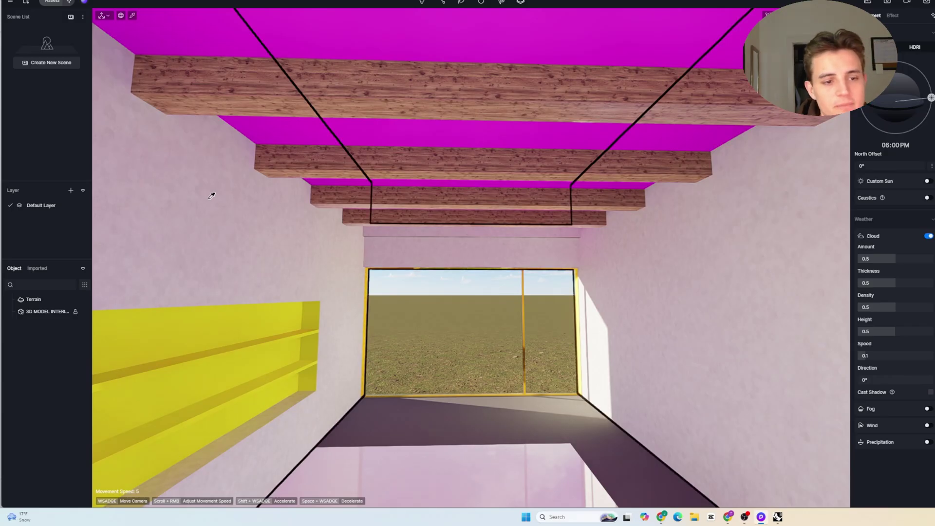
Copy the white concrete material from the wall onto the magenta ceiling
click(212, 195)
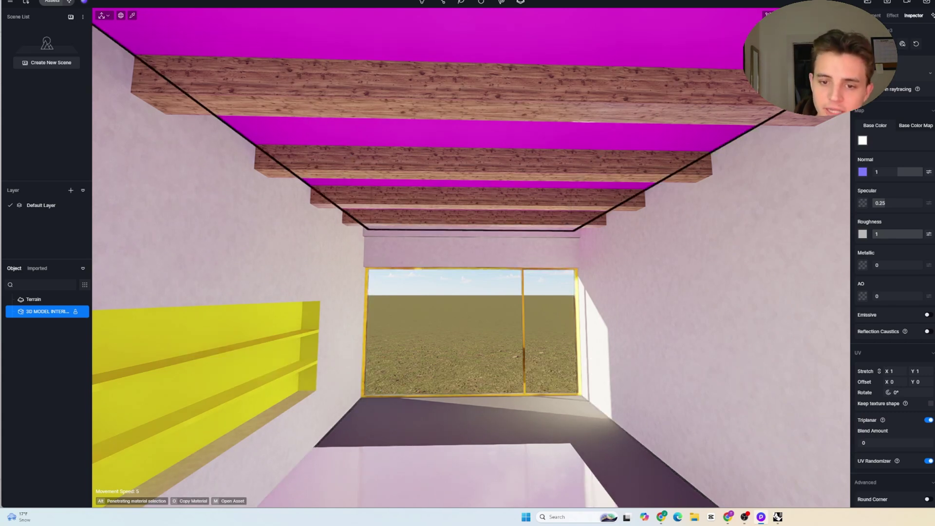
key(o)
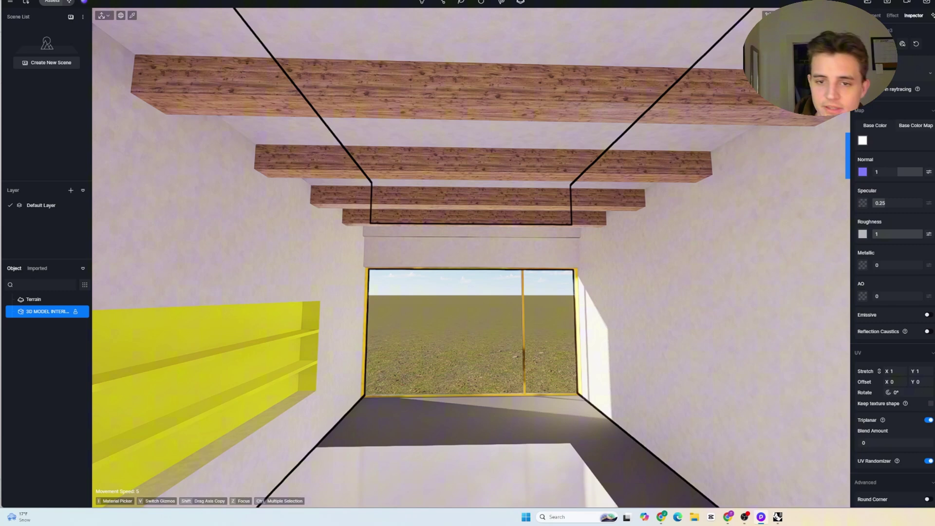
Search the material library for concrete and pick a rough concrete material
drag(934, 72, 452, 85)
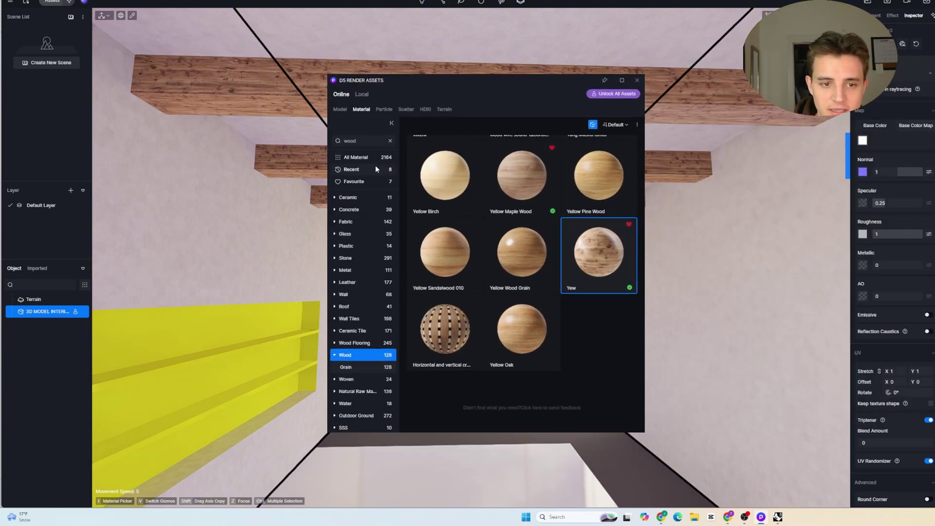
click(374, 142)
key(BackSpace)
key(BackSpace)
text(conrete)
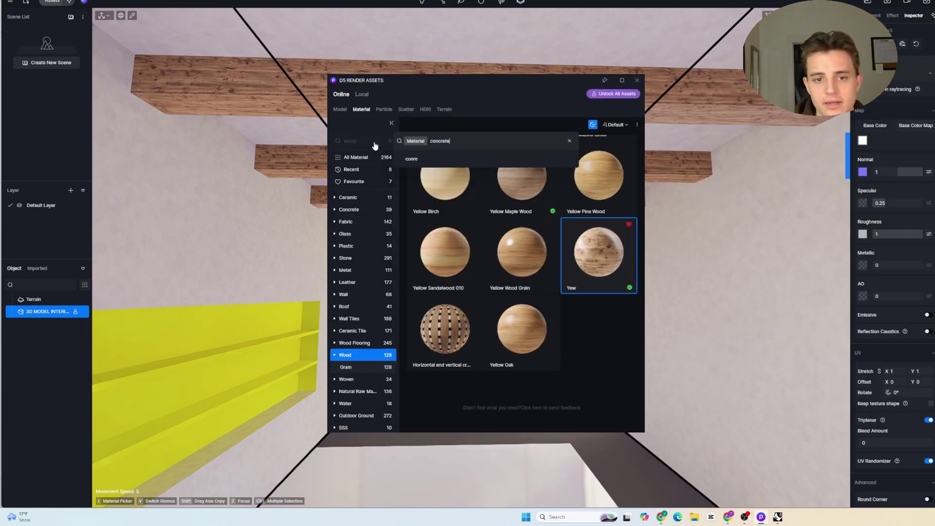
key(Return)
scroll(390, 209, down, 3)
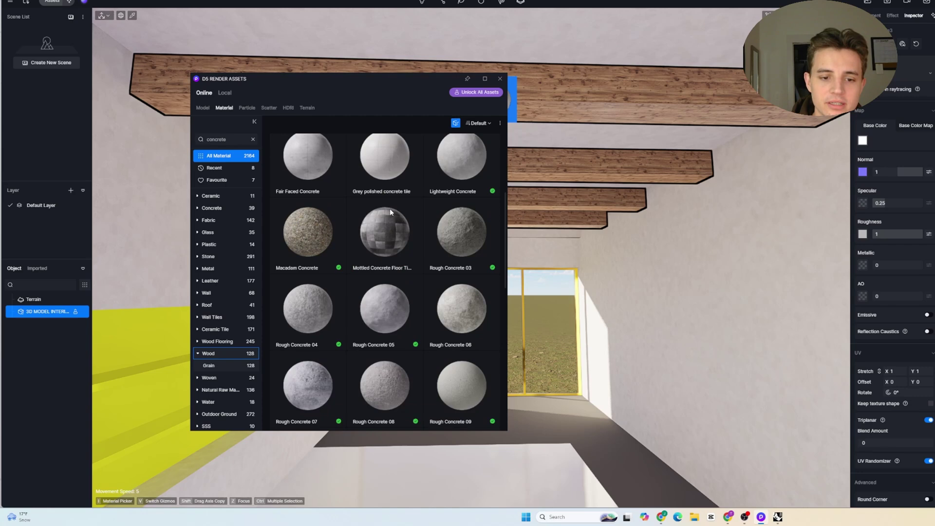
drag(385, 360, 934, 79)
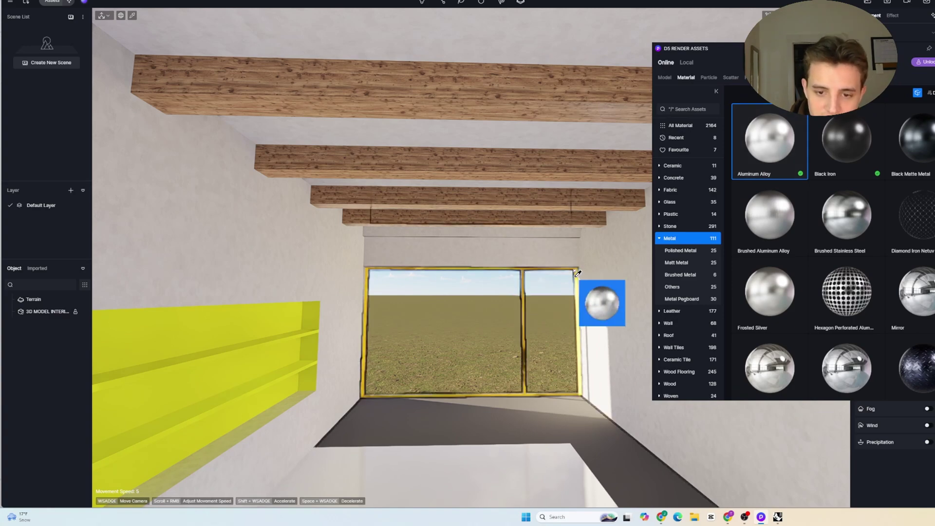
Apply the Aluminum Alloy metal material to the yellow window frame and mullion
key(w)
right_drag(498, 301, 494, 302)
drag(495, 302, 524, 250)
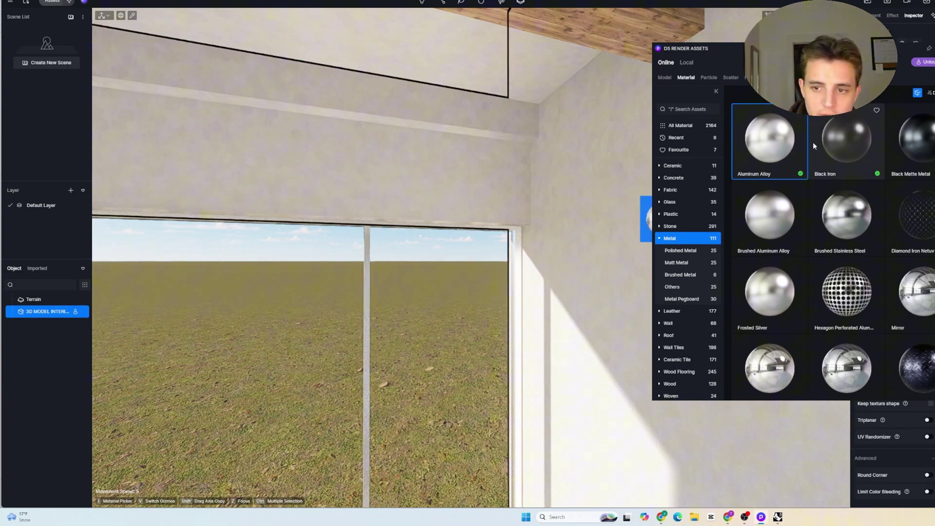
click(779, 146)
scroll(538, 219, down, 3)
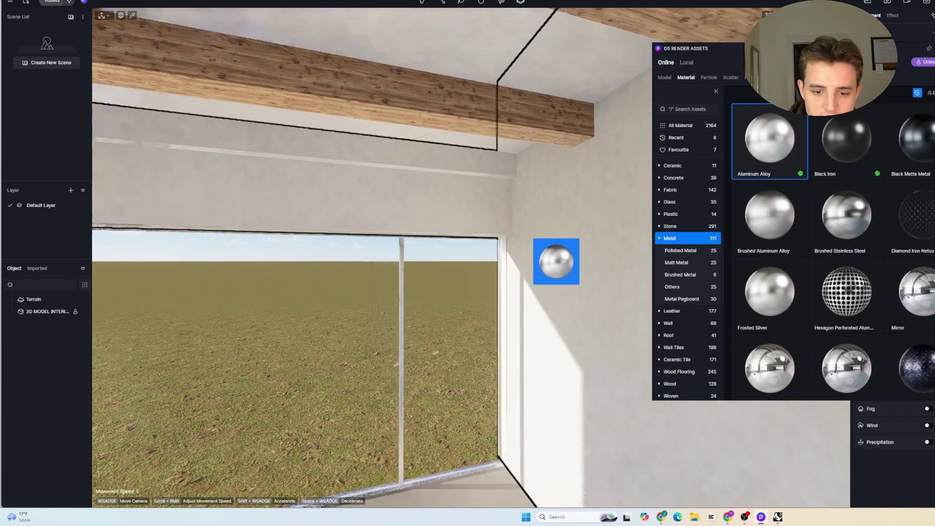
Apply the Beige Striped Rug fabric to the rug on the floor and move the asset library aside
scroll(556, 262, down, 5)
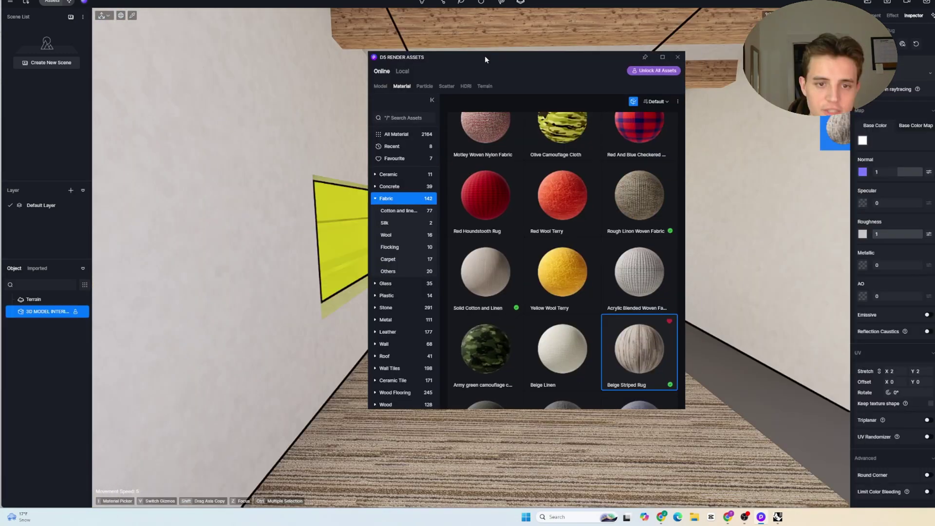
drag(484, 55, 350, 29)
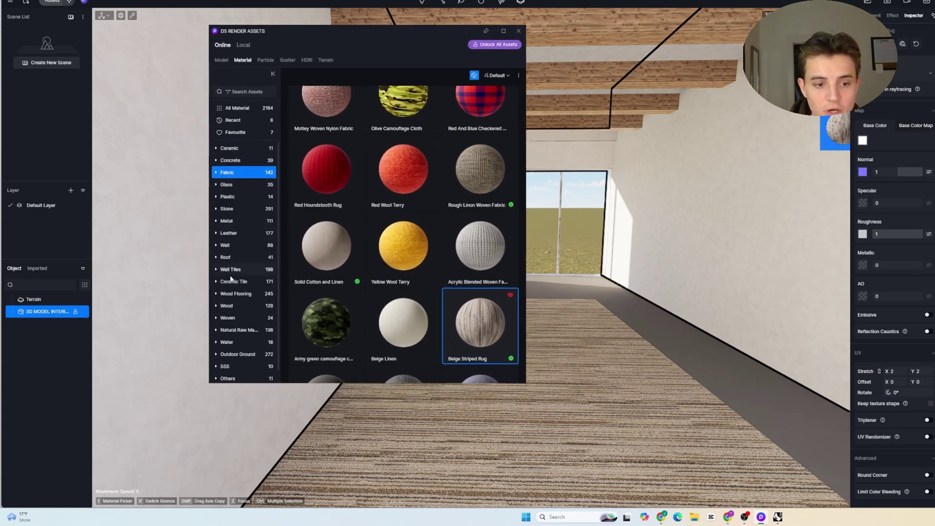
Apply the Basic Displacement Material to the exposed floor around the rug
click(234, 378)
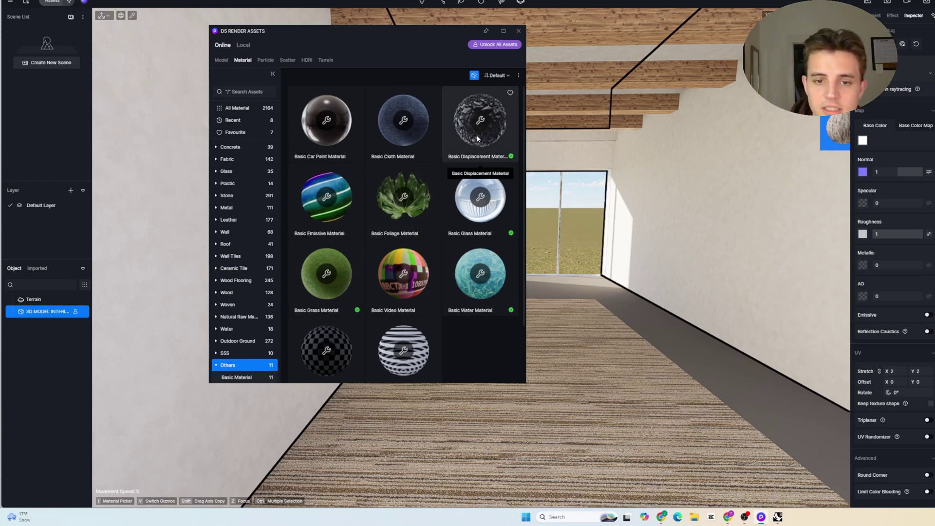
drag(478, 139, 670, 324)
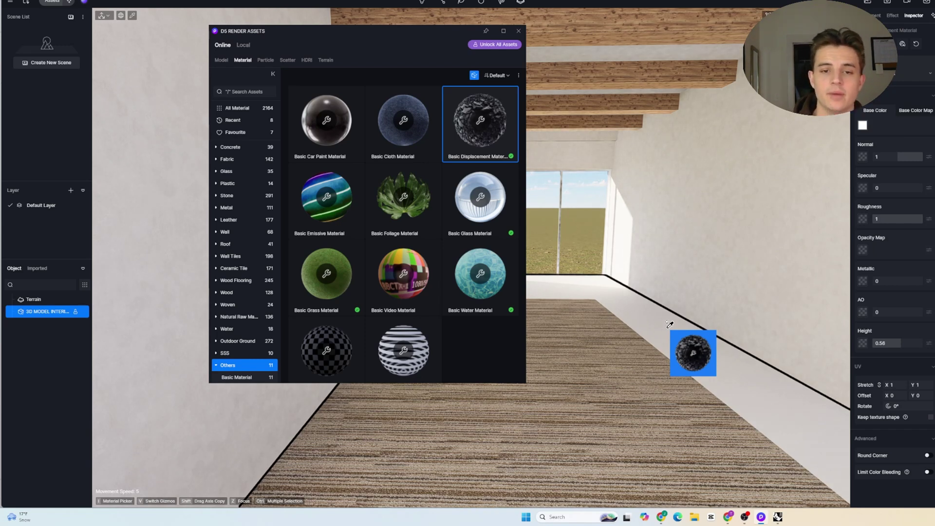
Switch to the Poly Haven website in the browser and look through its texture collection
mouse_move(668, 522)
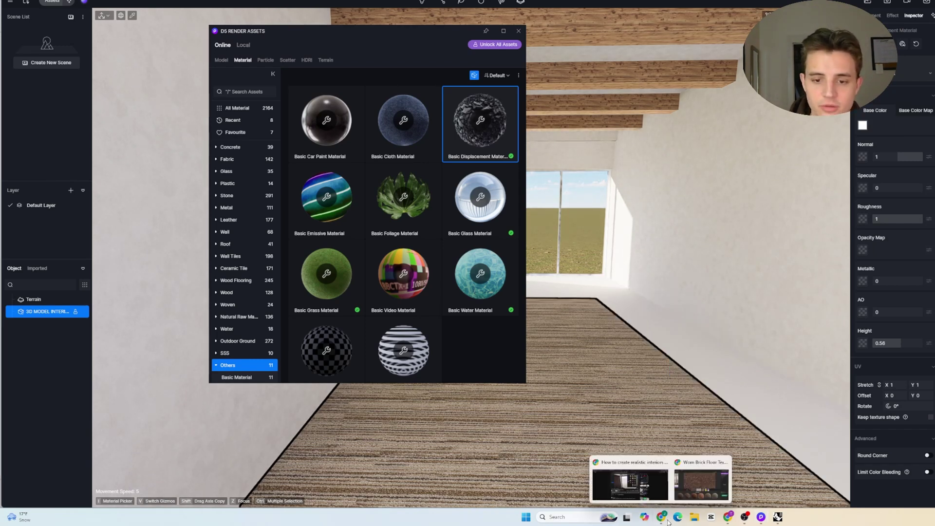
click(684, 479)
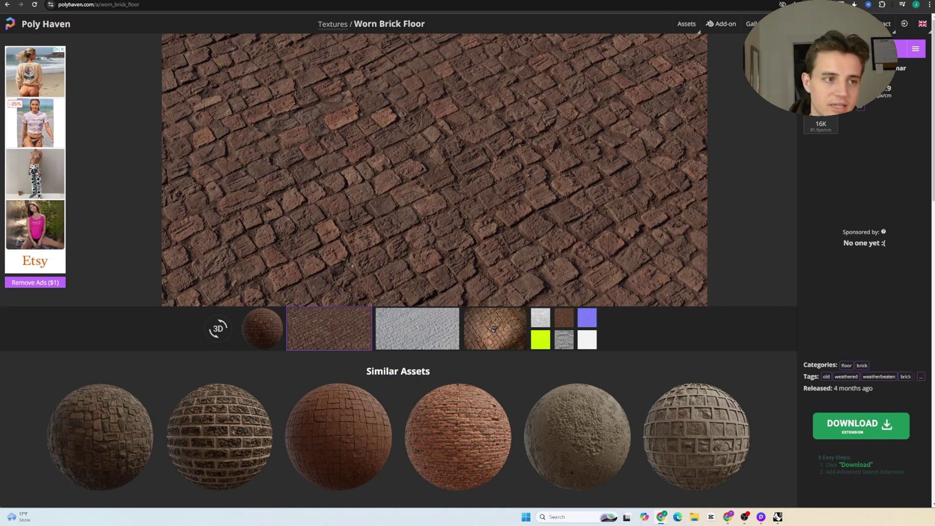
click(11, 5)
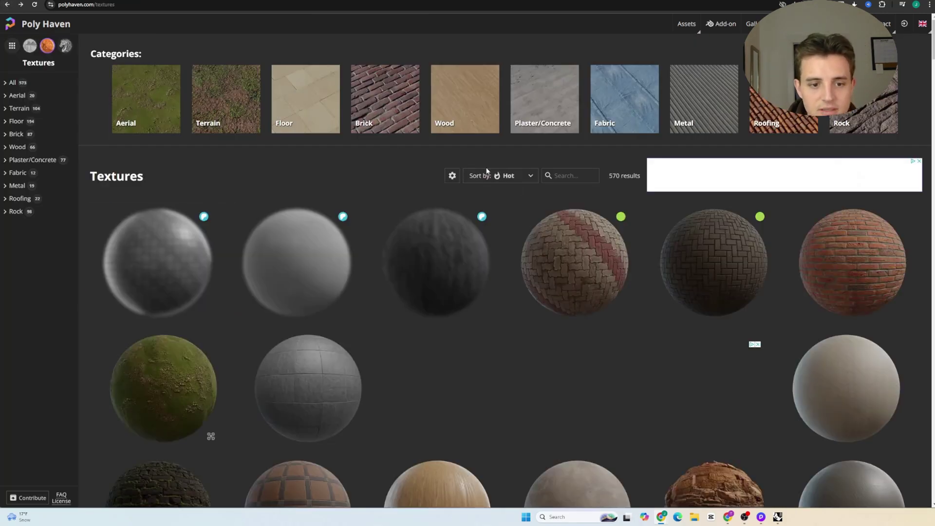
scroll(430, 138, down, 6)
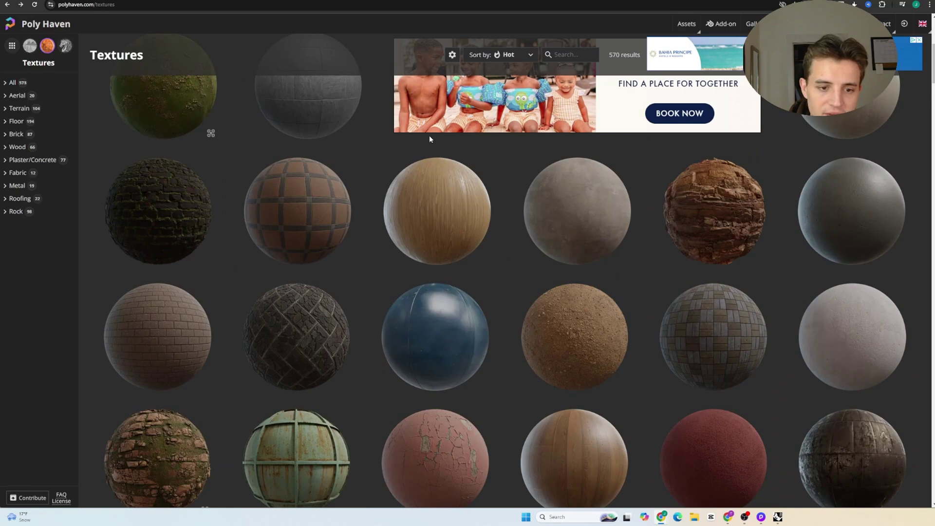
scroll(427, 168, down, 6)
scroll(427, 168, down, 6)
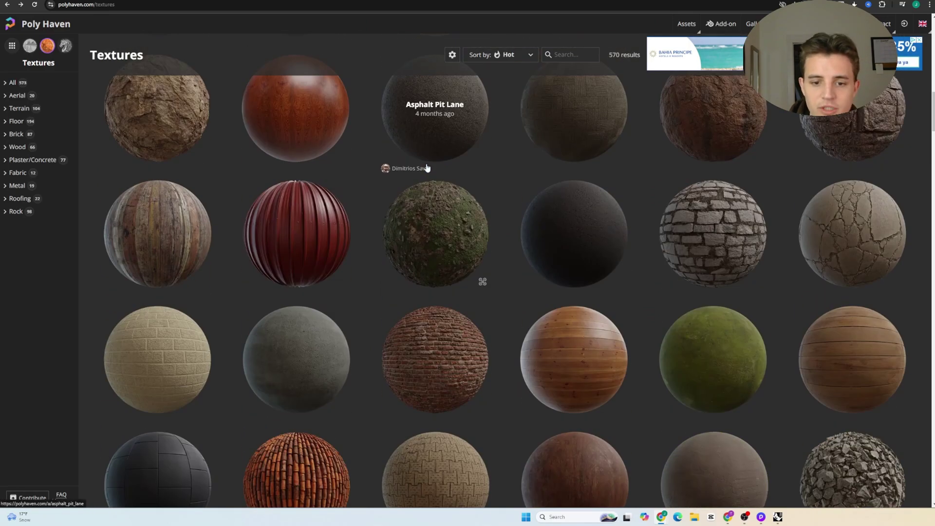
scroll(427, 168, down, 6)
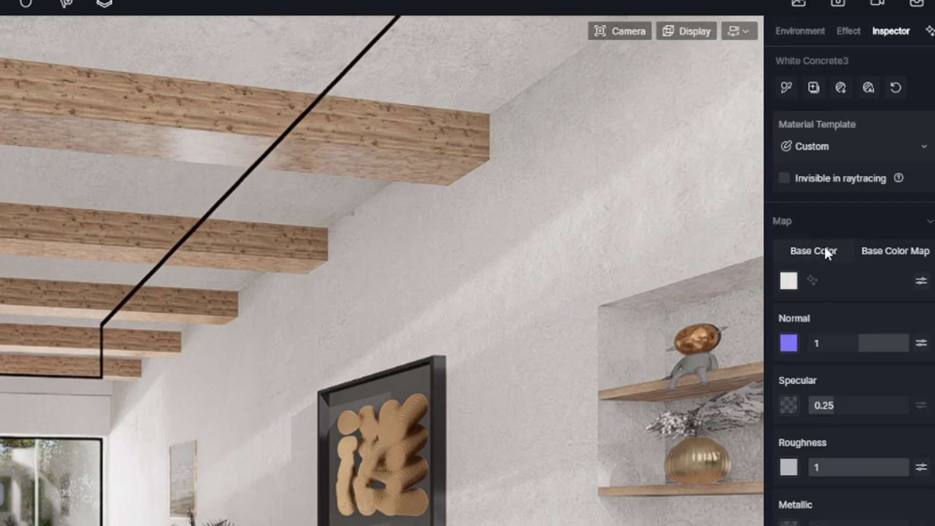
Load all six Poliigon_ConcretePaversSquare_7100 texture maps into the floor material, including its base color map, and close the asset library
click(840, 89)
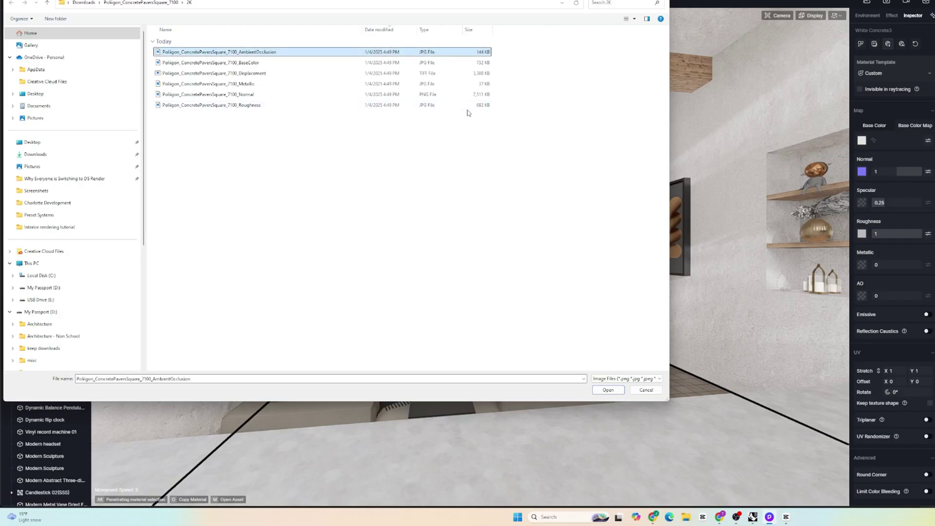
shift+click(471, 106)
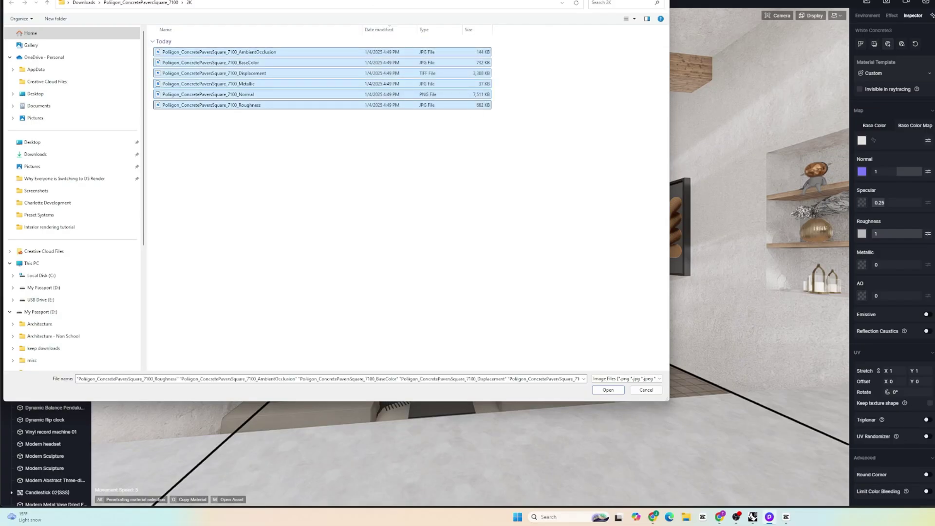
key(Return)
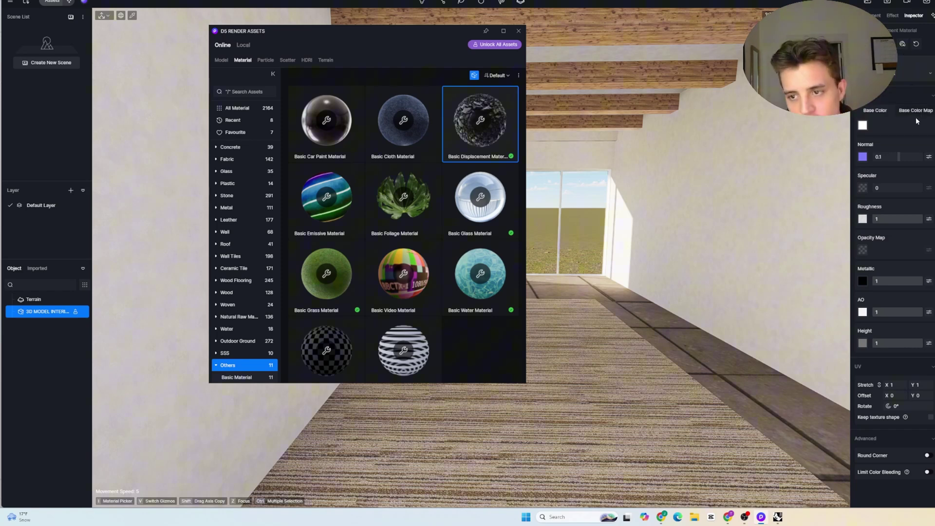
click(860, 128)
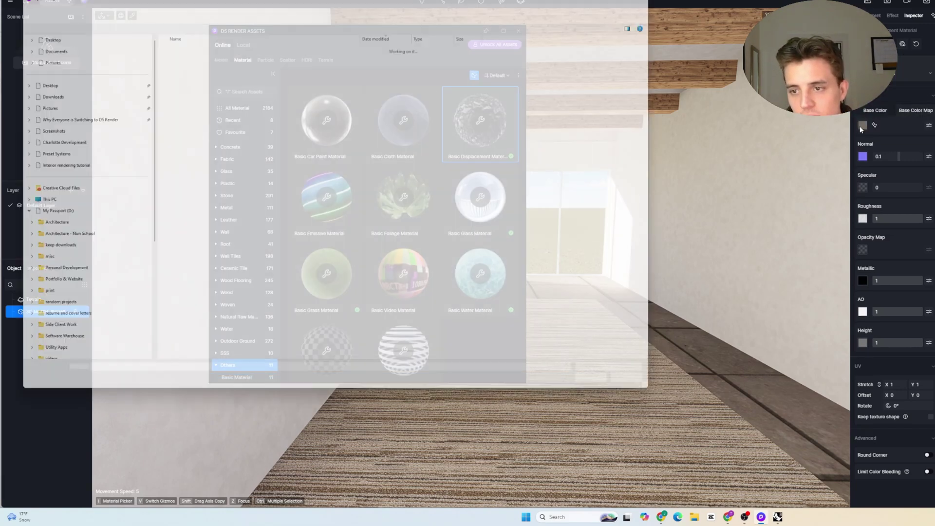
key(Escape)
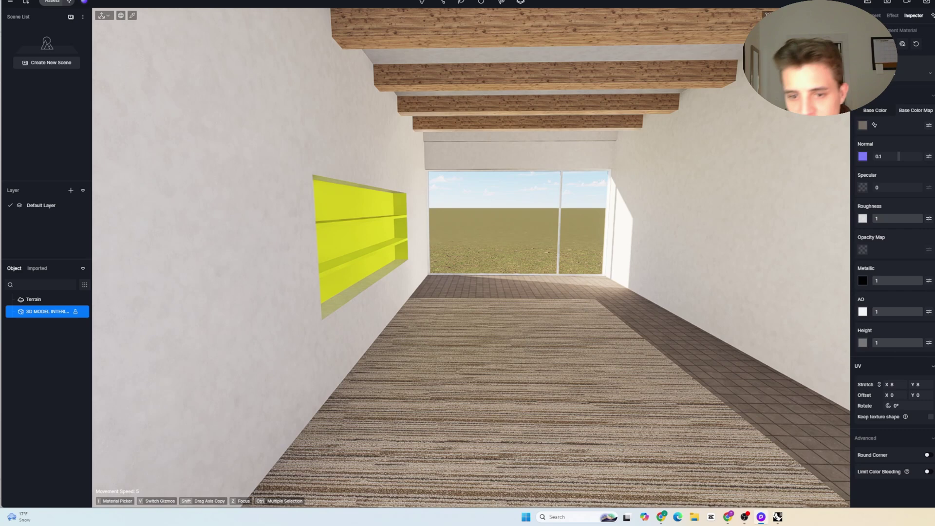
Apply the Yellow Maple Wood material from the wood category to the yellow shelving in the wall niches
key(s)
right_drag(626, 160, 682, 160)
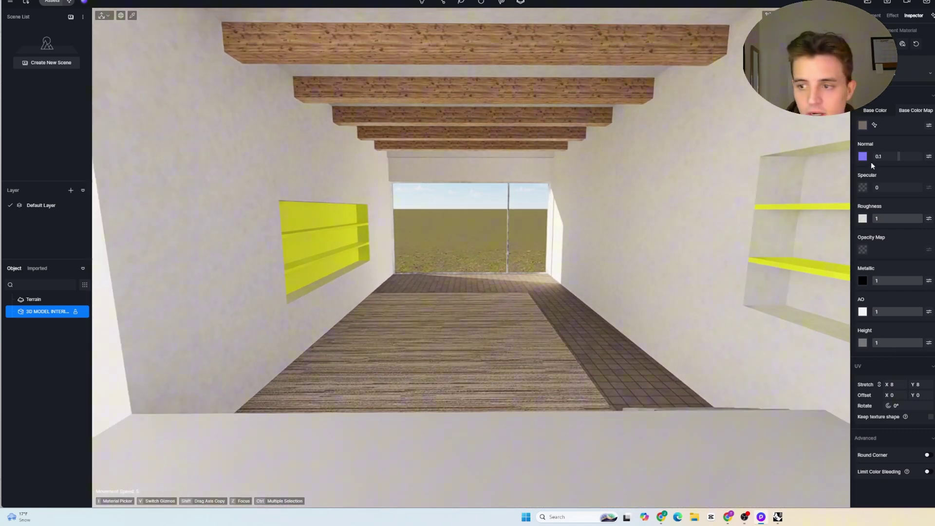
click(54, 2)
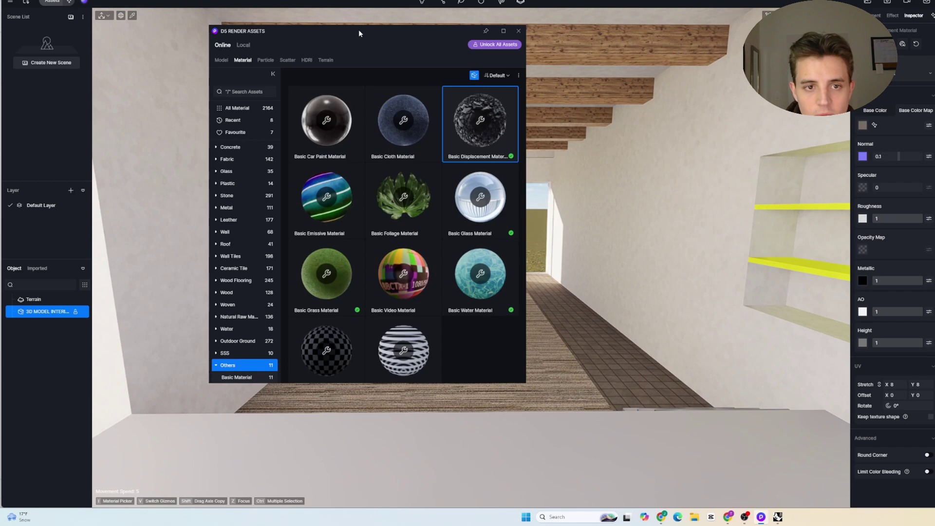
drag(358, 33, 709, 45)
click(599, 106)
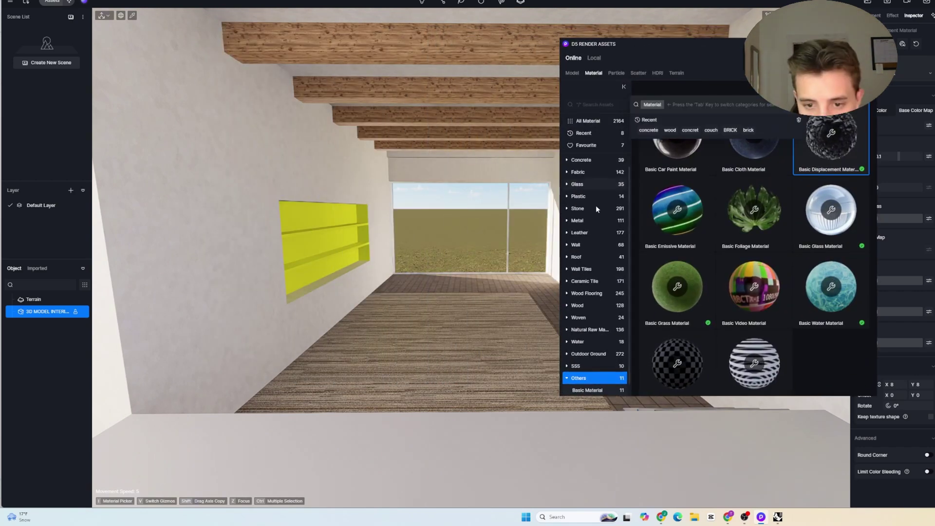
click(601, 308)
scroll(749, 233, down, 15)
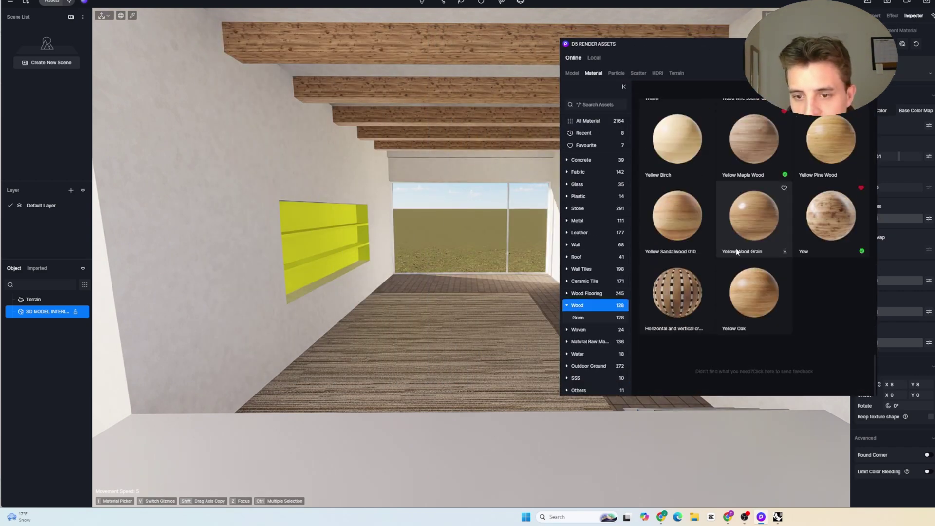
drag(766, 157, 323, 218)
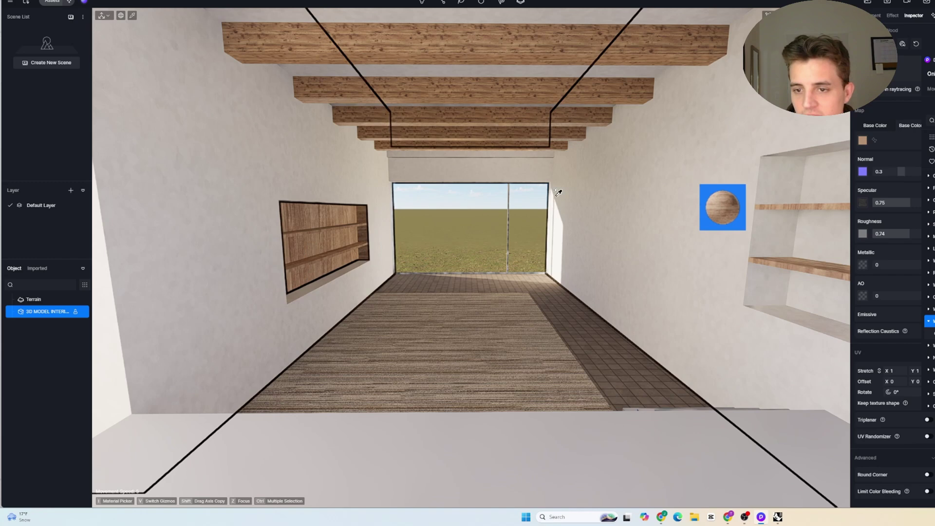
Examine the wood on the shelving in both side walls and move the asset library aside
right_drag(550, 190, 662, 184)
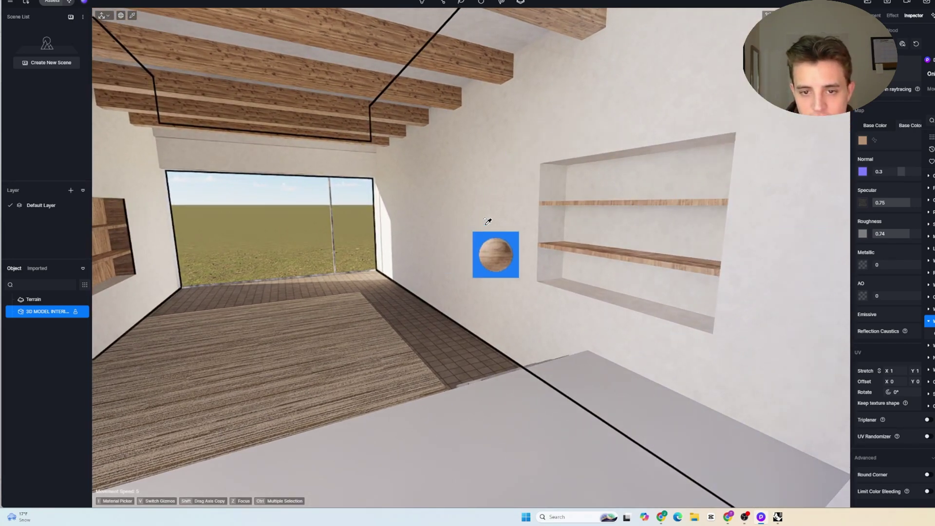
drag(934, 61, 674, 59)
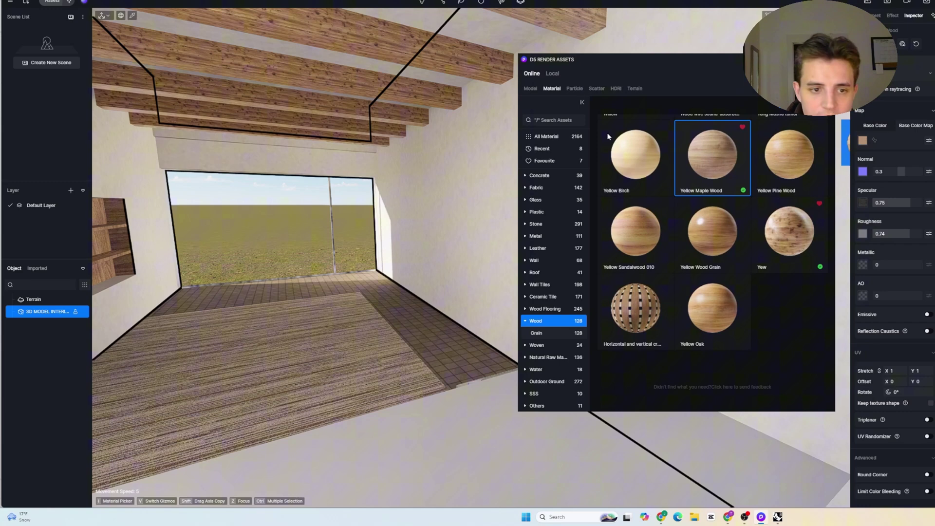
right_drag(435, 214, 340, 201)
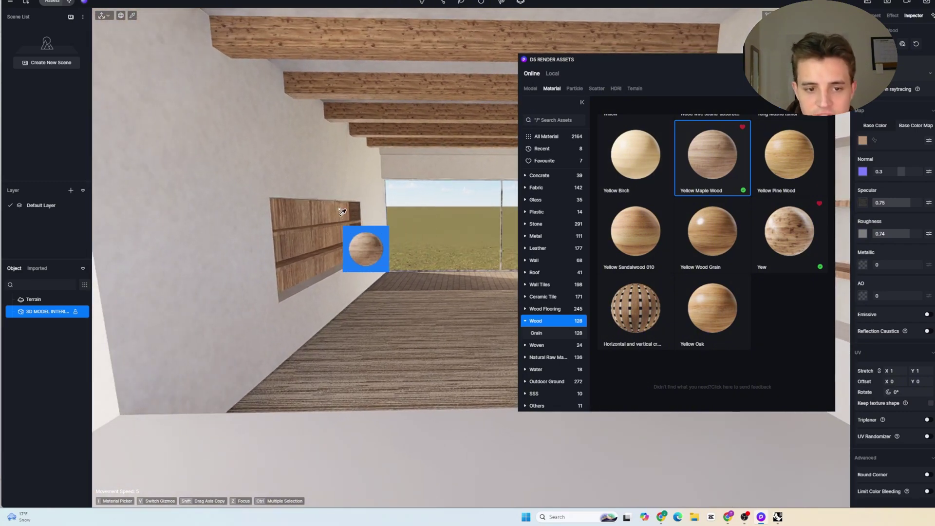
click(362, 239)
drag(725, 68, 783, 43)
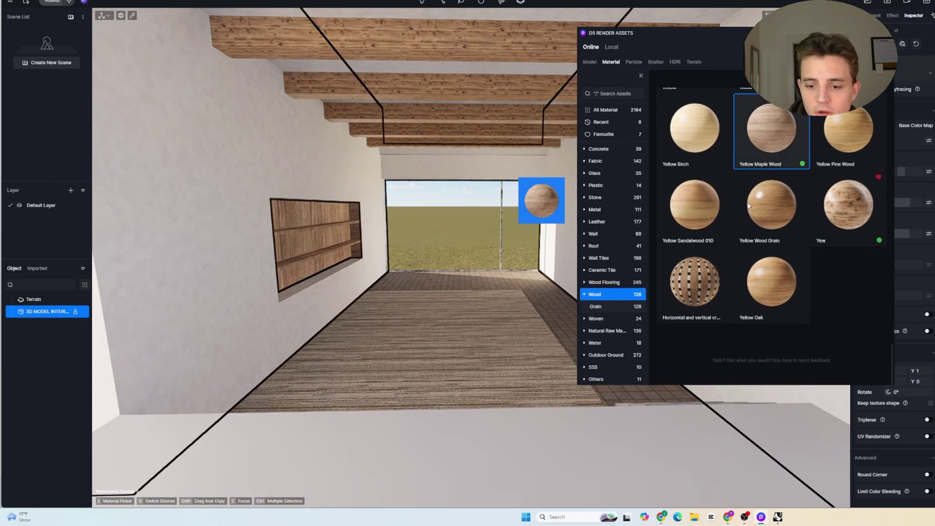
Switch to Rhino and move the side and back surfaces of the left wall's niche to the red BRICK layer
mouse_move(777, 517)
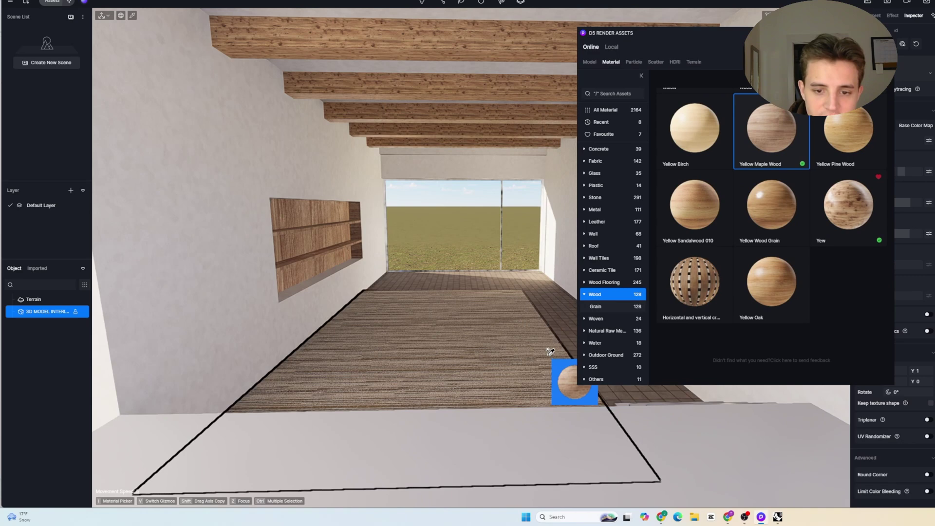
click(778, 520)
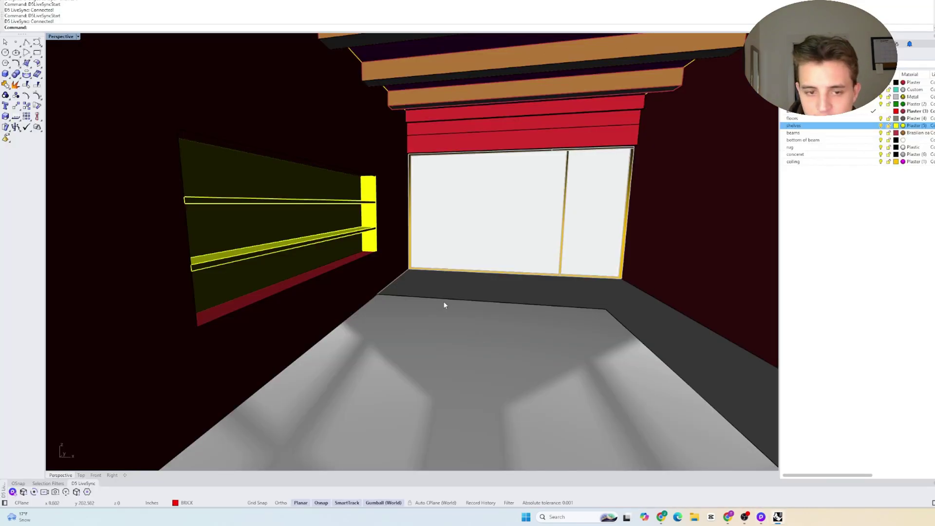
click(351, 239)
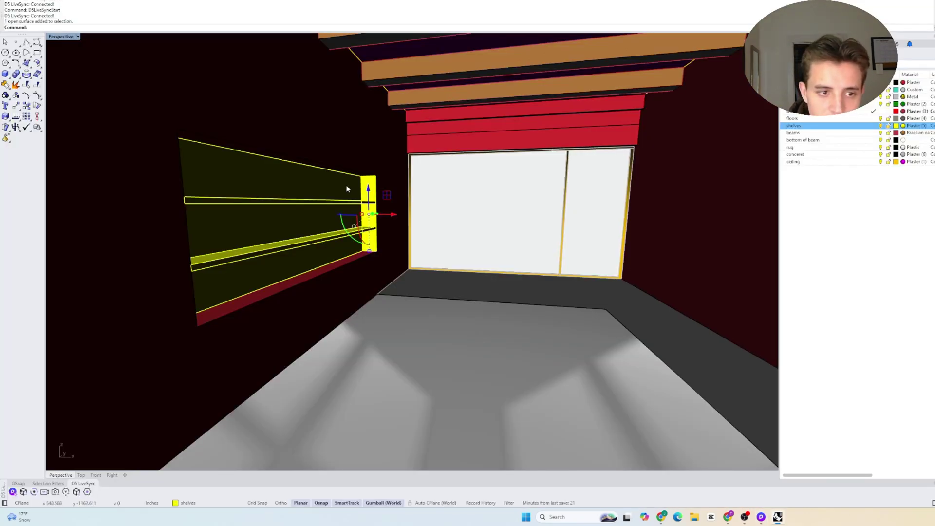
shift+click(346, 185)
right_click(849, 112)
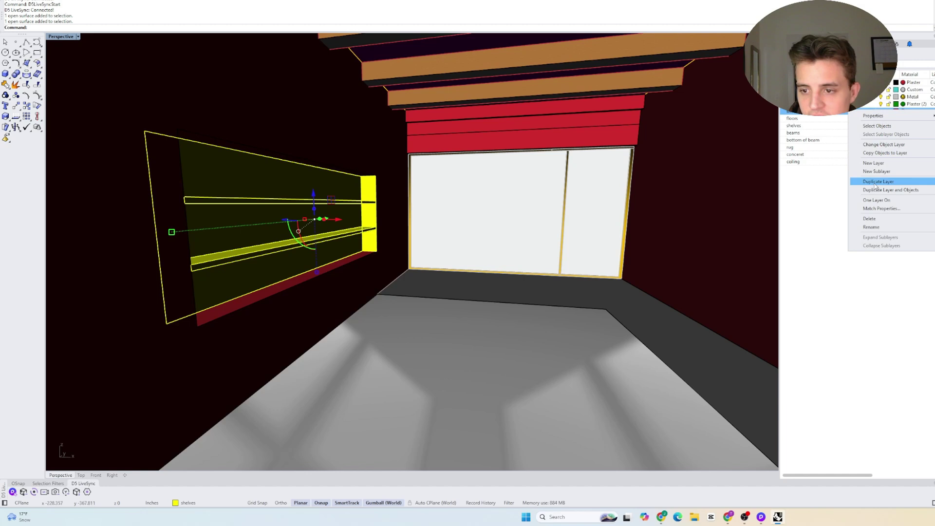
click(897, 145)
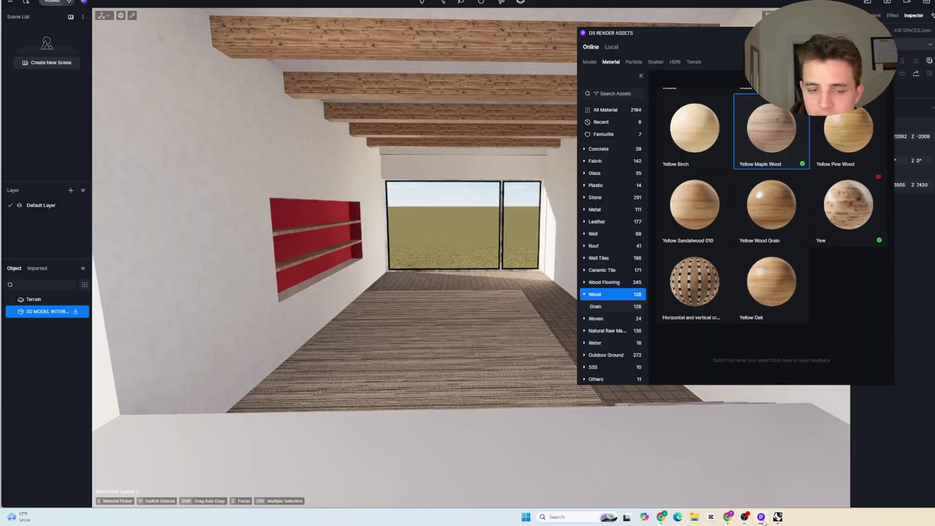
Copy the white concrete material from the wall onto the red niche surfaces and move the asset library aside
drag(771, 129, 150, 16)
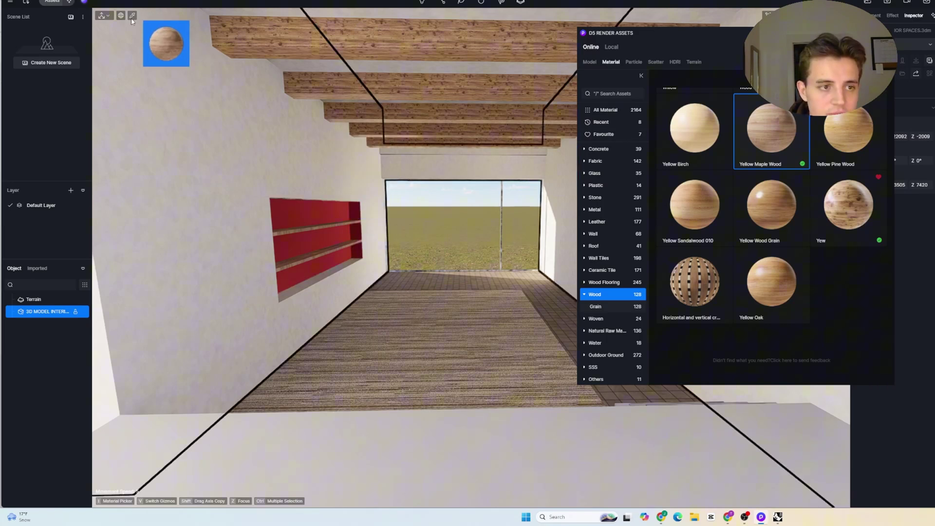
click(132, 18)
click(246, 119)
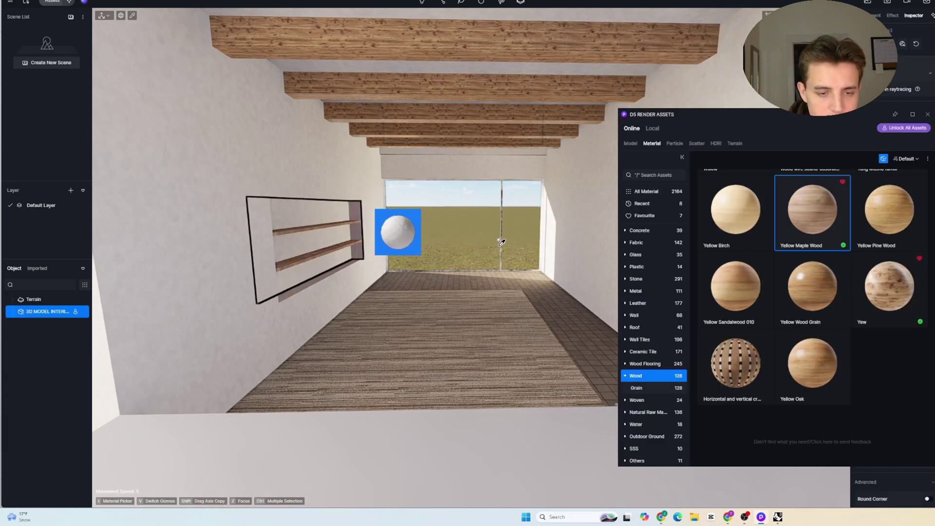
drag(732, 114, 925, 83)
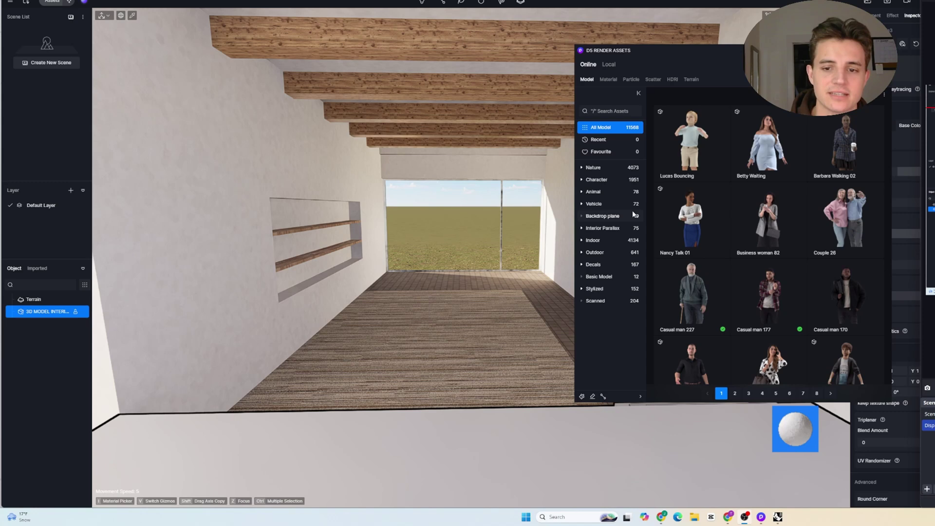
Place the Modern headset indoor model on the bottom ledge of the right wall's niche and raise it slightly
click(609, 240)
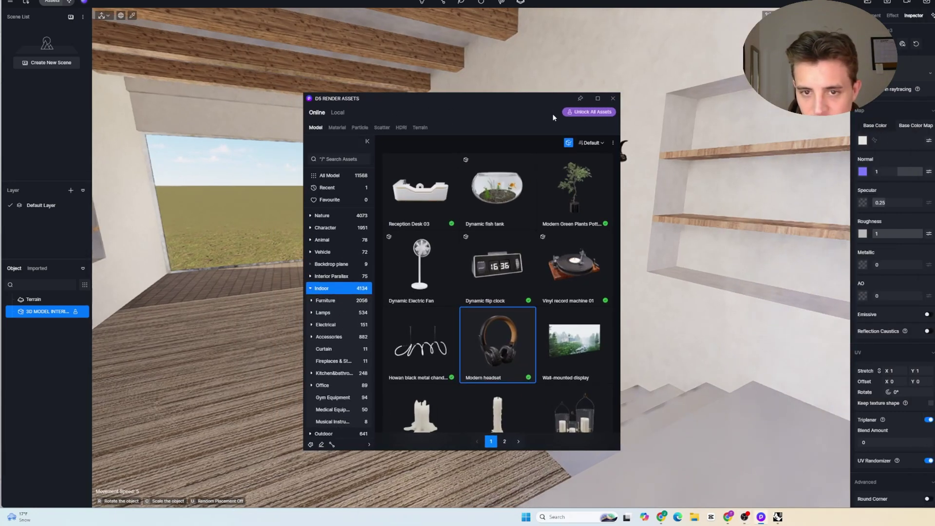
drag(551, 98, 934, 137)
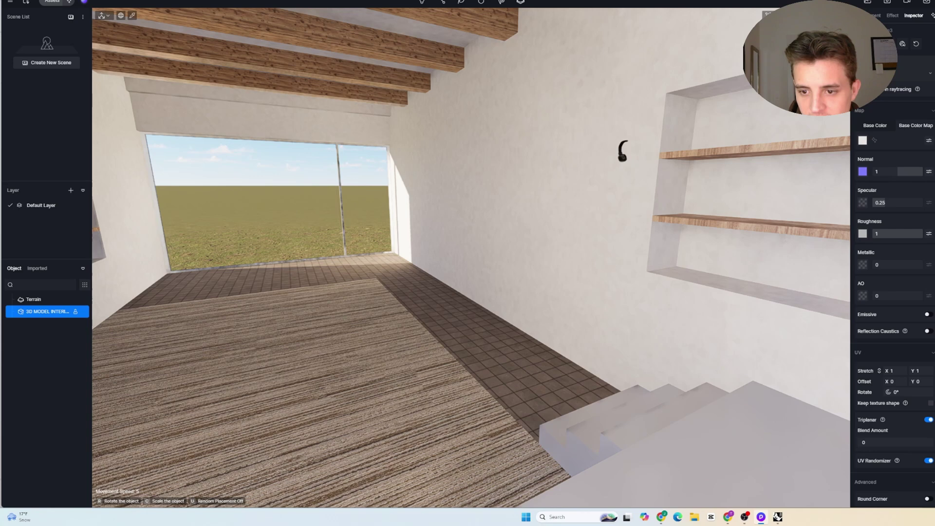
key(w)
key(d)
key(s)
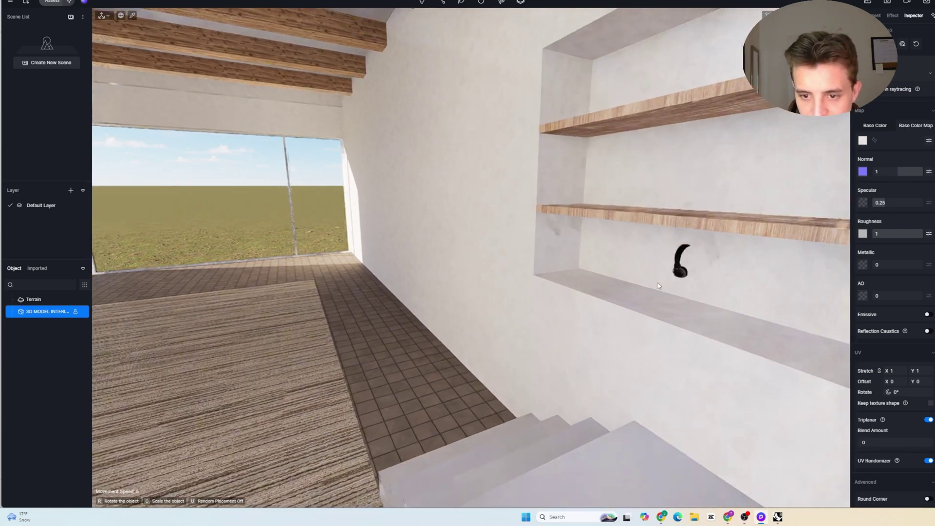
key(d)
click(560, 298)
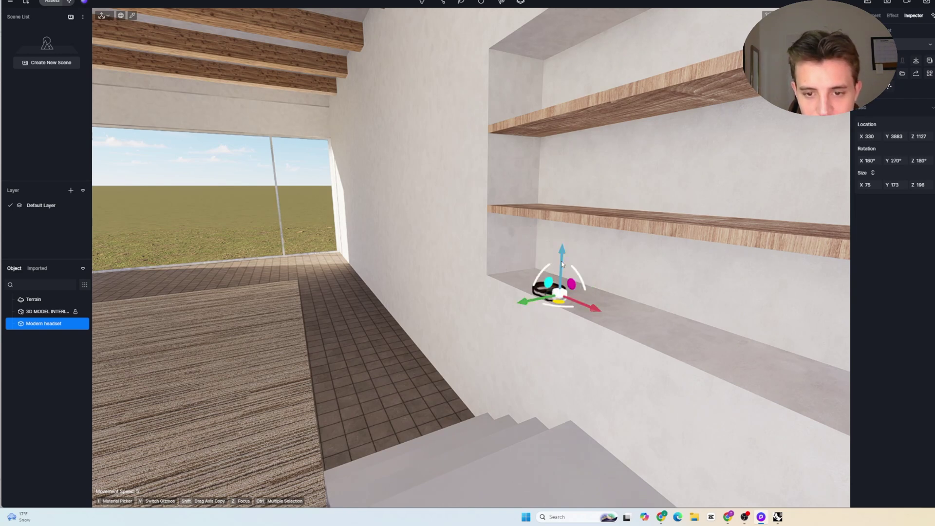
drag(561, 264, 561, 261)
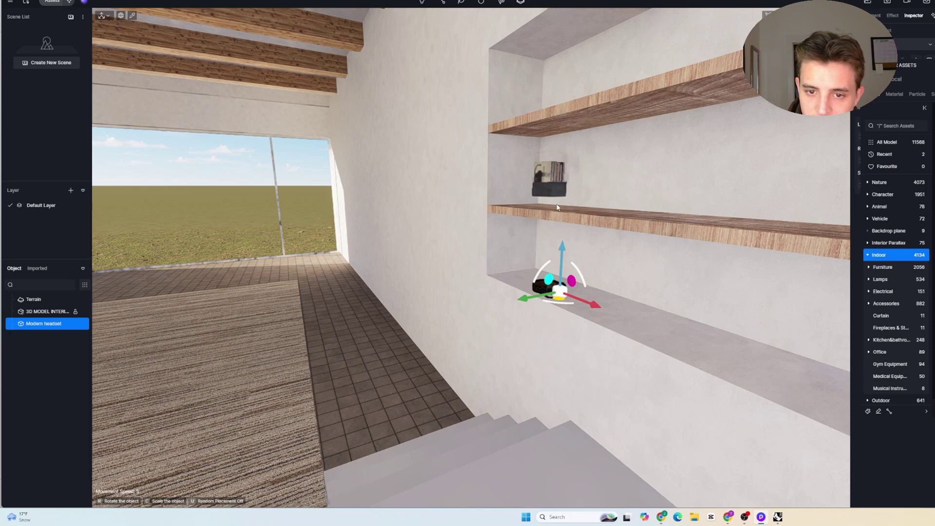
Place the book combination file box on the lower wooden shelf of the right wall's niche and rotate it to face the room
click(559, 212)
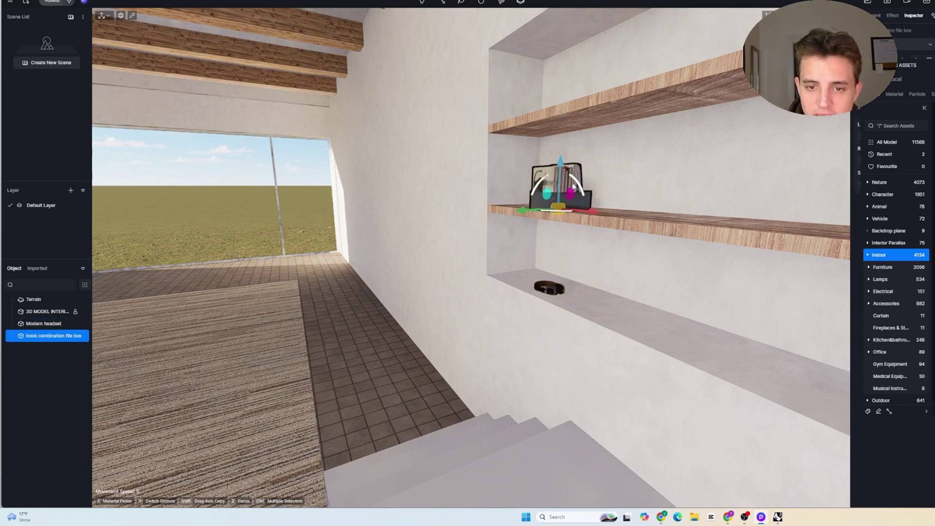
key(z)
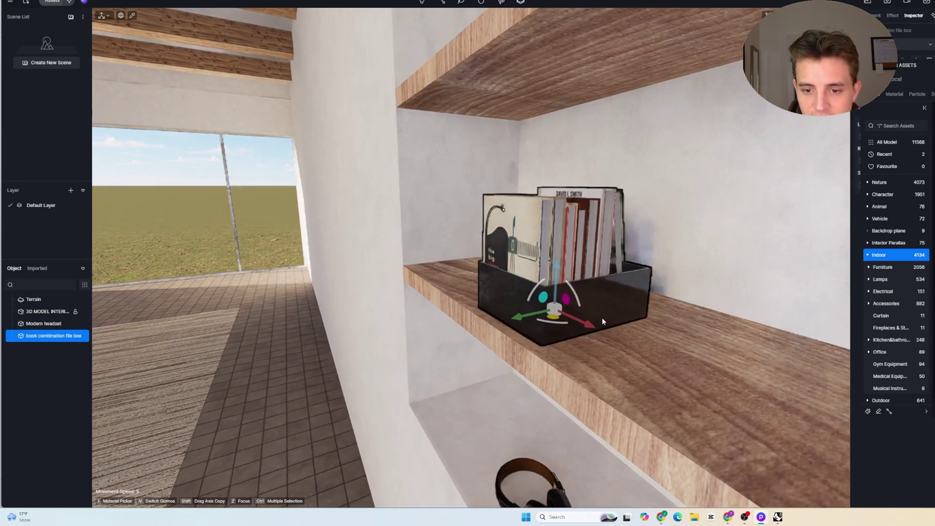
drag(547, 322, 485, 196)
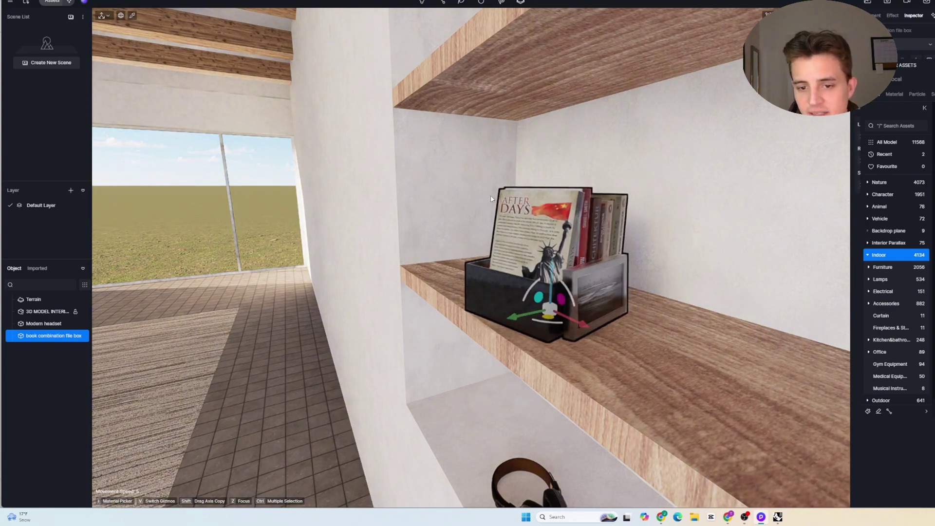
key(d)
key(a)
key(s)
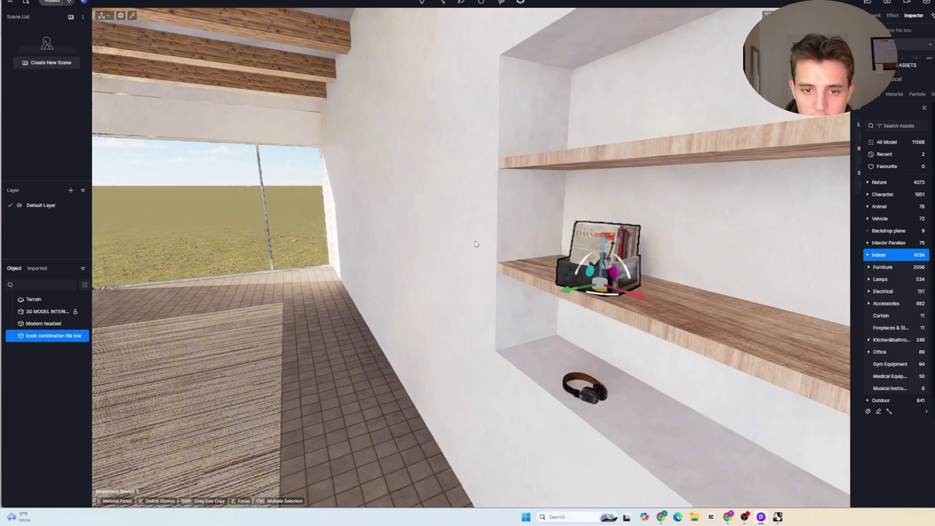
Find "sofa" models in the library, place Modern Light Color Fabric Sofa 04 on the rug and rotate it 90° along the left wall
right_drag(475, 241, 494, 234)
key(s)
key(d)
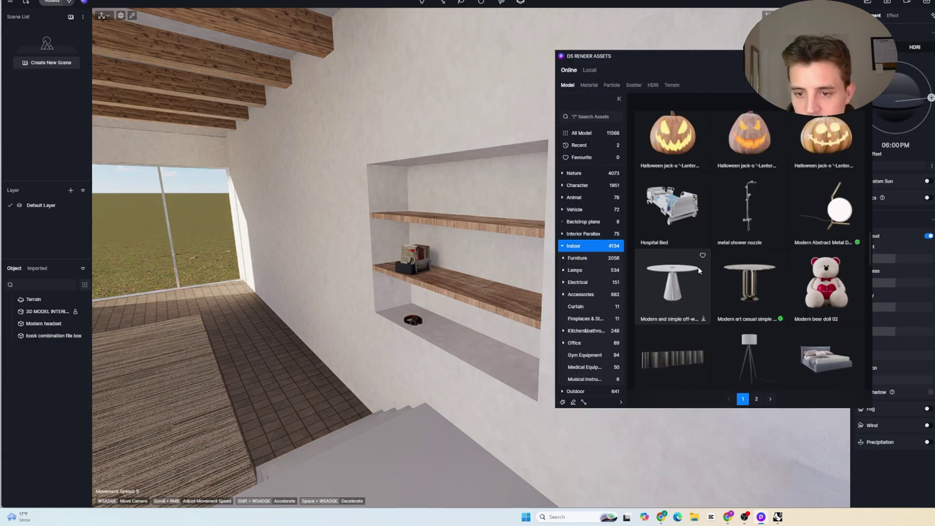
scroll(697, 267, down, 10)
click(590, 120)
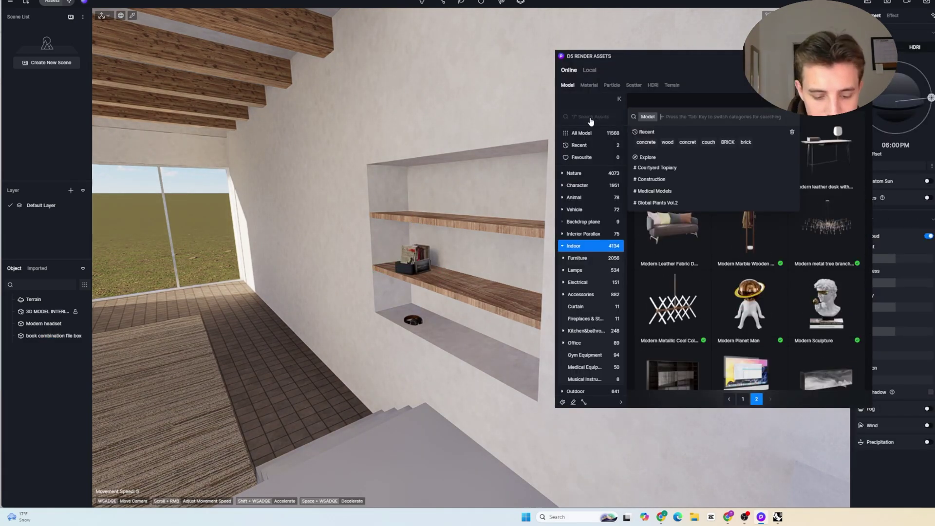
text(sofa)
key(Return)
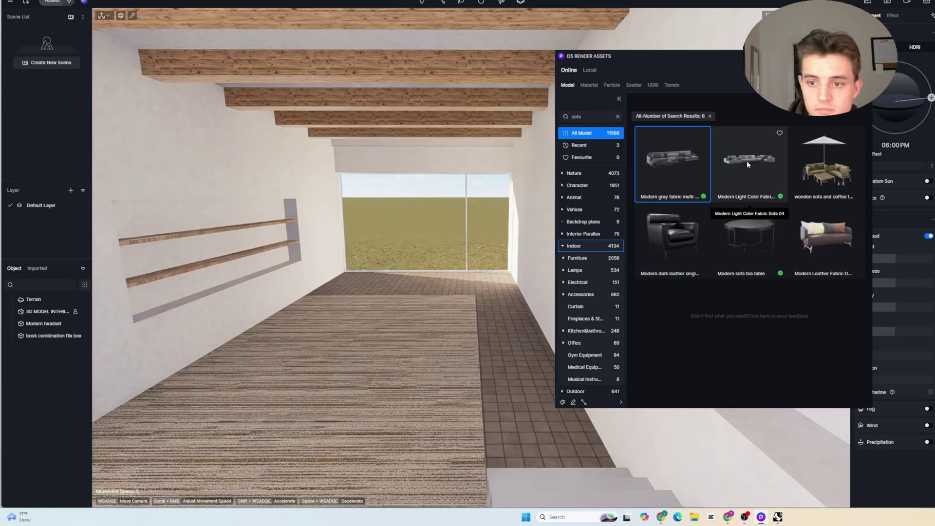
click(746, 161)
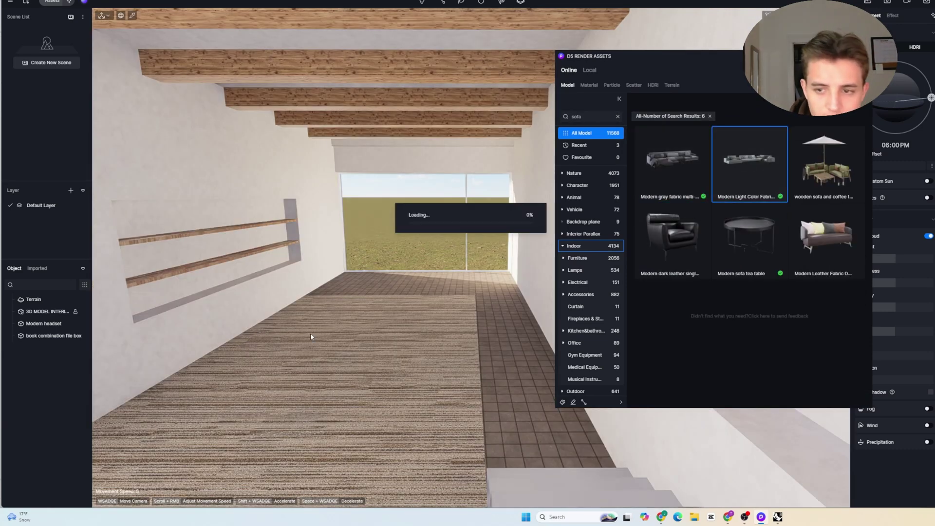
click(366, 373)
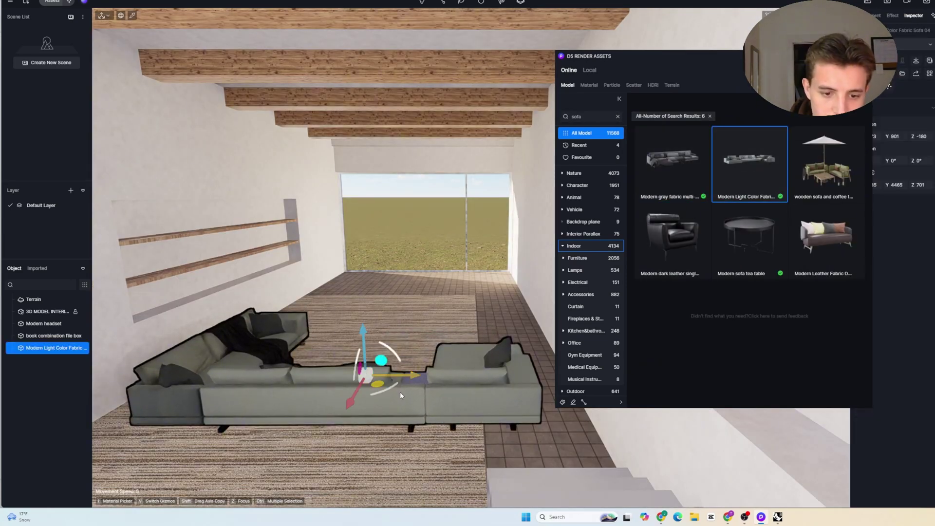
drag(363, 390, 340, 372)
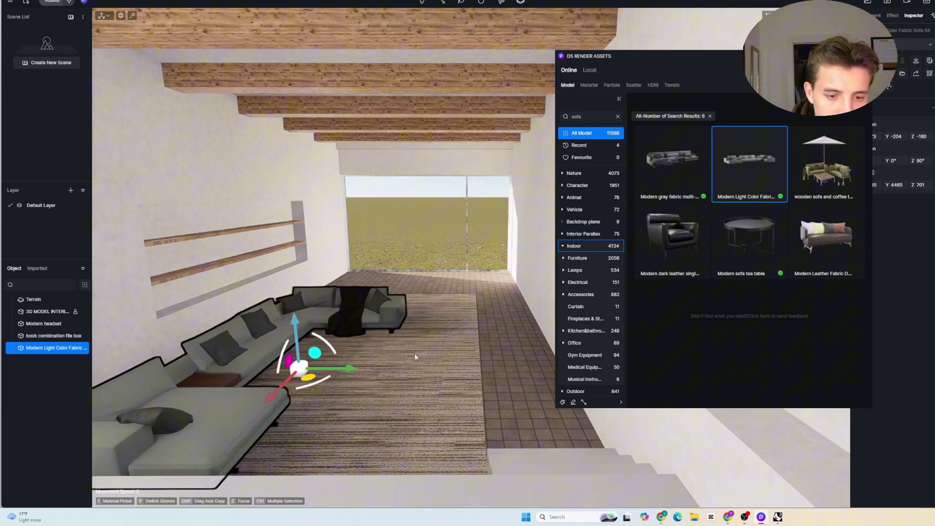
Place a second book combination file box on the lower wooden shelf of the left wall's niche
key(a)
key(s)
key(a)
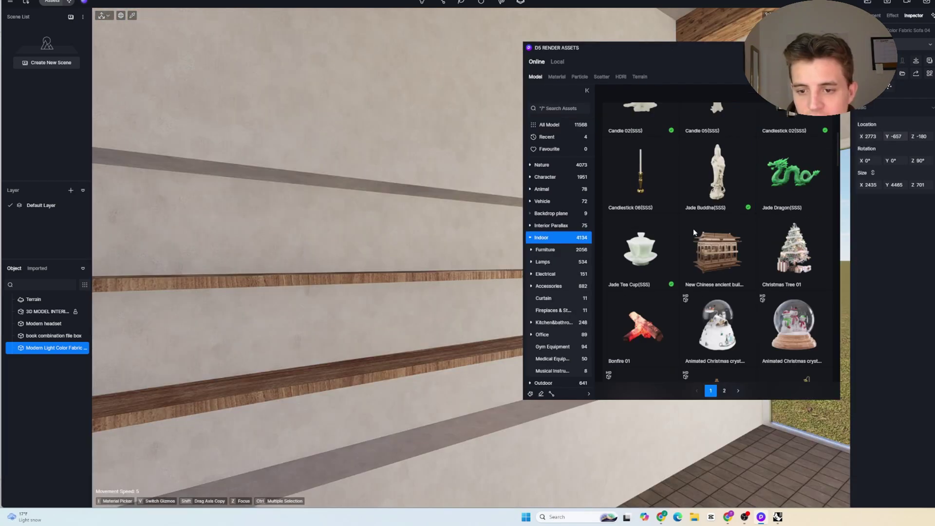
scroll(696, 232, down, 5)
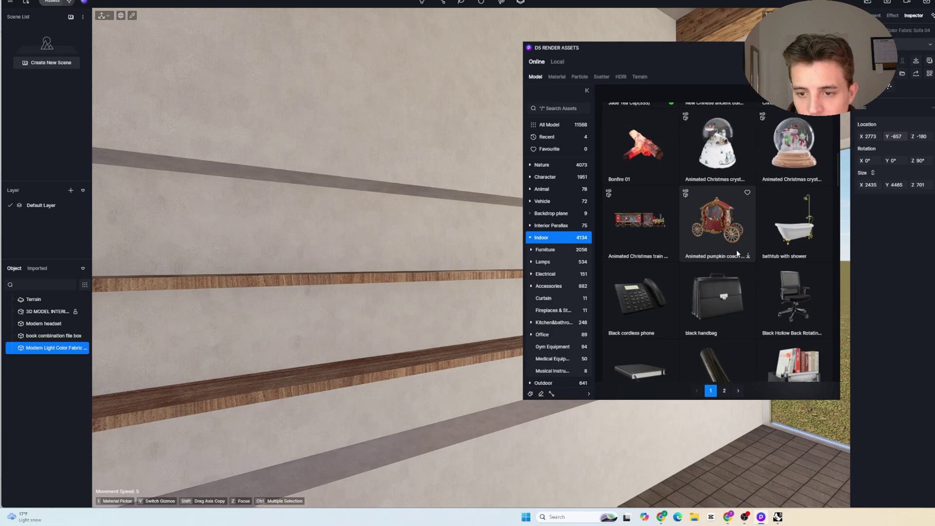
click(793, 282)
scroll(735, 260, down, 1)
click(273, 375)
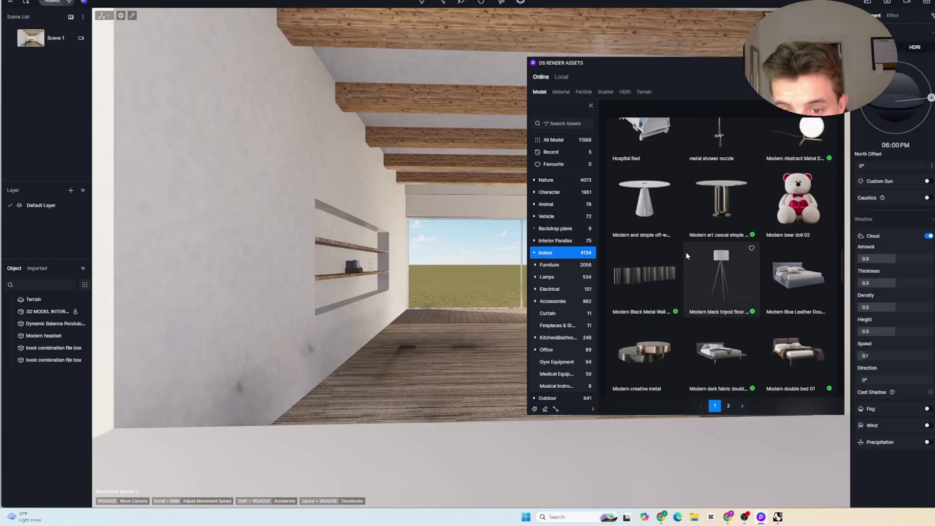
Place the Modern fabric corner multi-seat sofa on the rug and rotate it so its long back follows the left wall
click(429, 387)
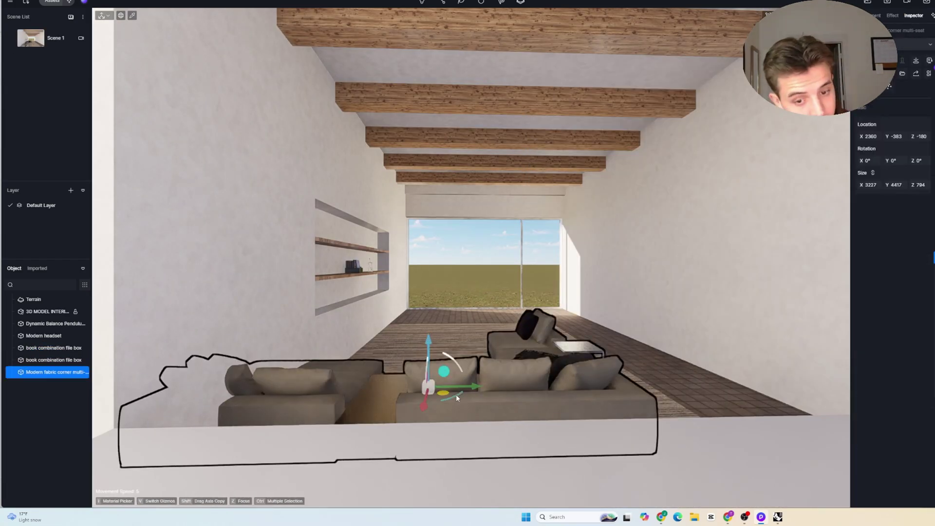
drag(455, 393, 479, 388)
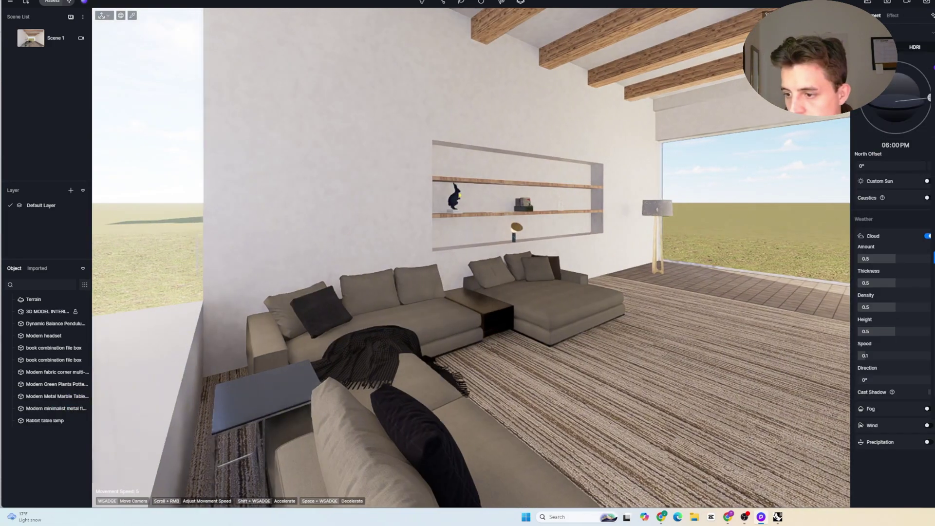
Hang Curtain 04 Open beside the floor lamp on the end window and place the alarm clock on the left niche's bottom ledge
right_click(644, 385)
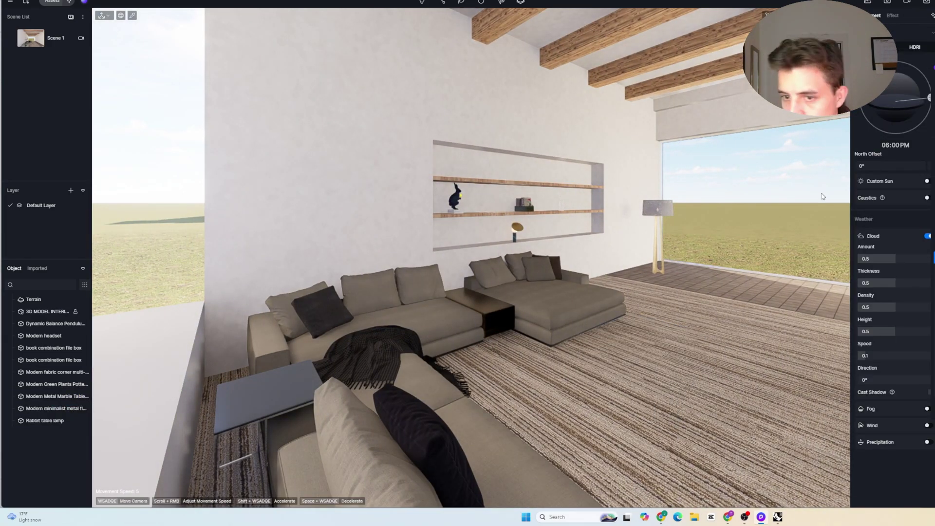
click(684, 142)
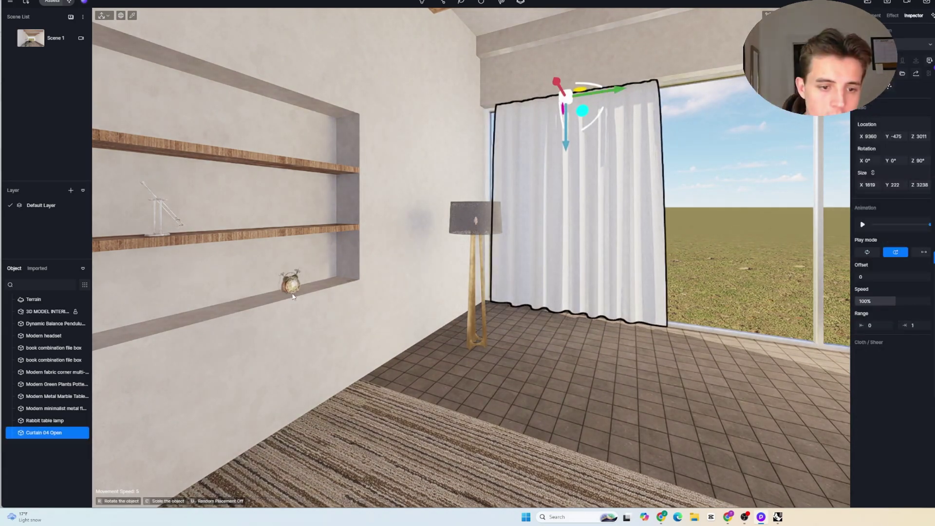
click(291, 292)
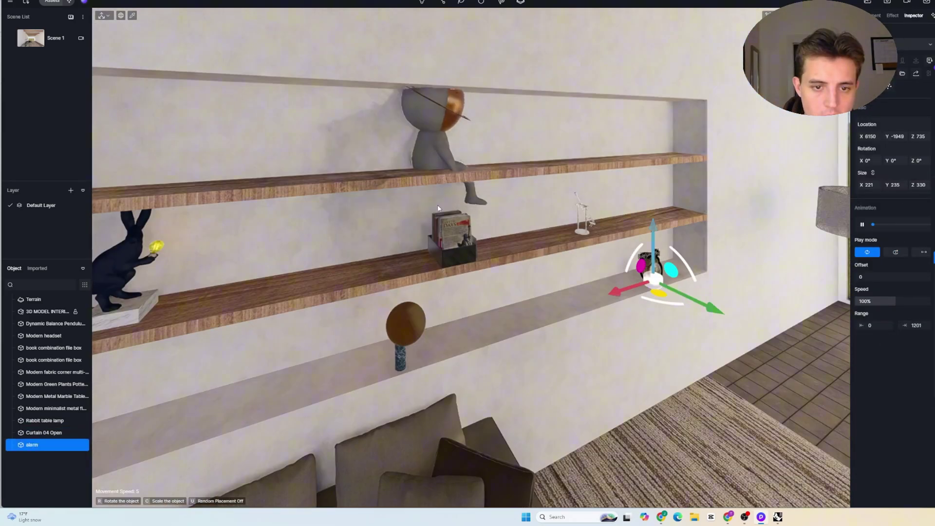
Seat the Modern Planet Man figure on the edge of the upper wooden shelf in the left wall's niche
click(437, 209)
drag(411, 203, 350, 203)
right_drag(351, 202, 414, 210)
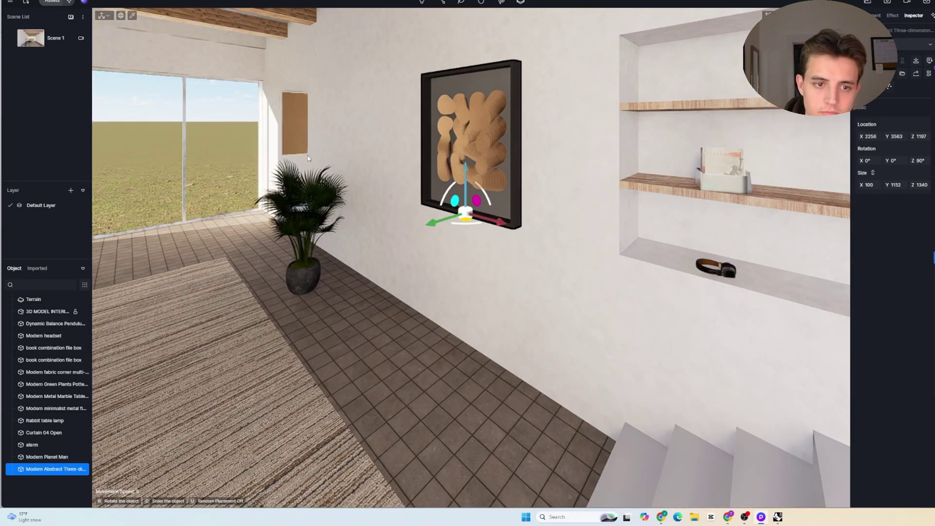
Hang the Yellow Metal Frame picture on the right wall near the window and place Modern Sculpture 06 on the right niche's upper shelf
click(307, 160)
drag(305, 173, 460, 161)
click(466, 159)
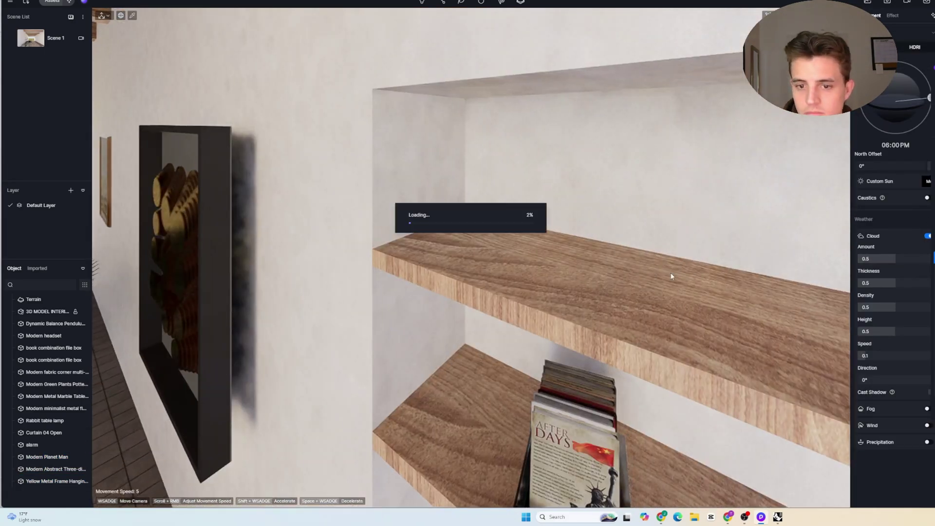
click(509, 255)
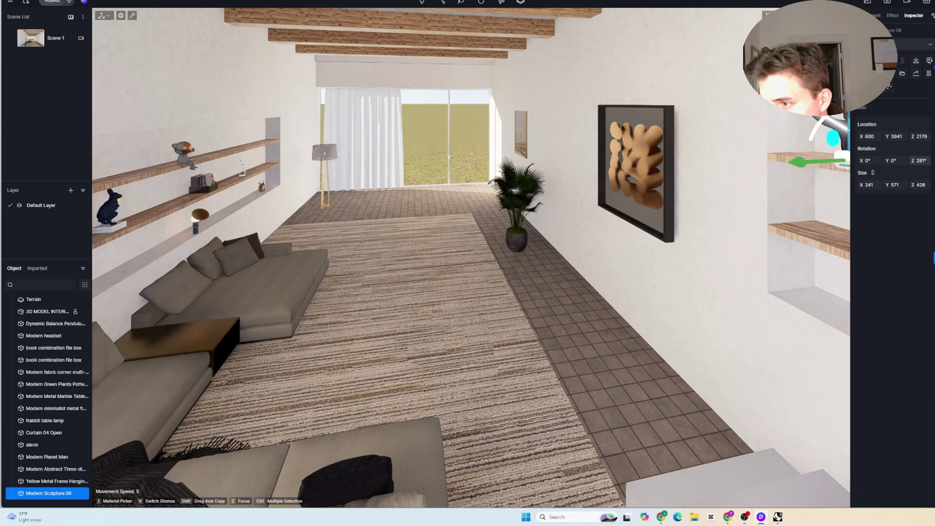
Place the Modern light marble dining table 03 on the rug before the sofa and the Chinese style mountain stone greenery by the floor lamp
click(408, 319)
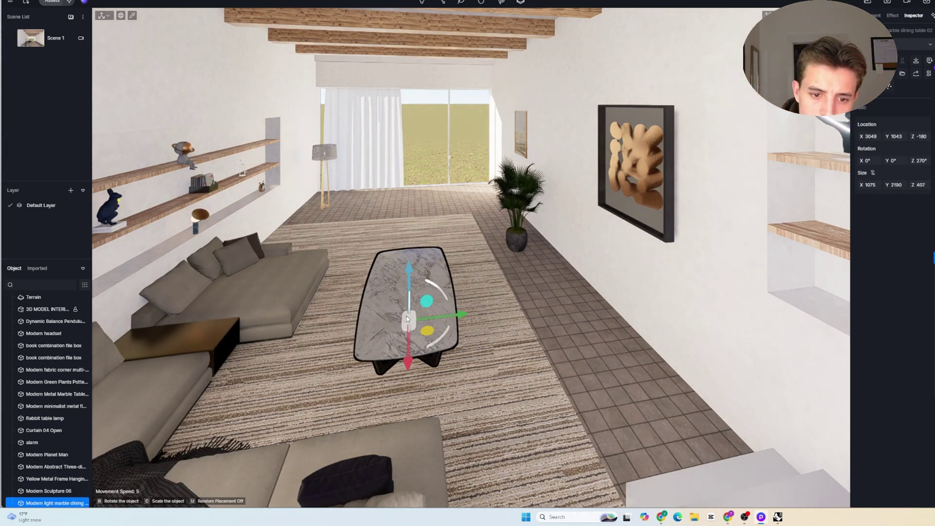
click(394, 327)
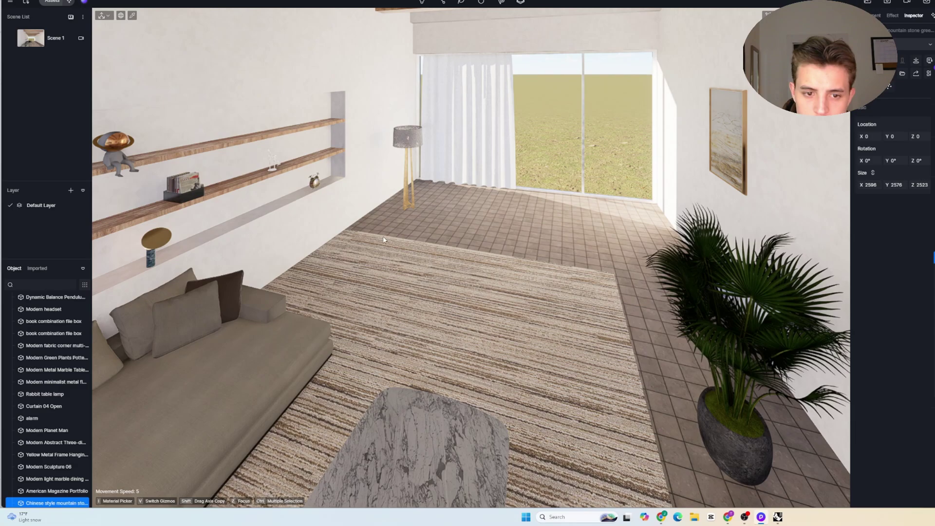
click(350, 241)
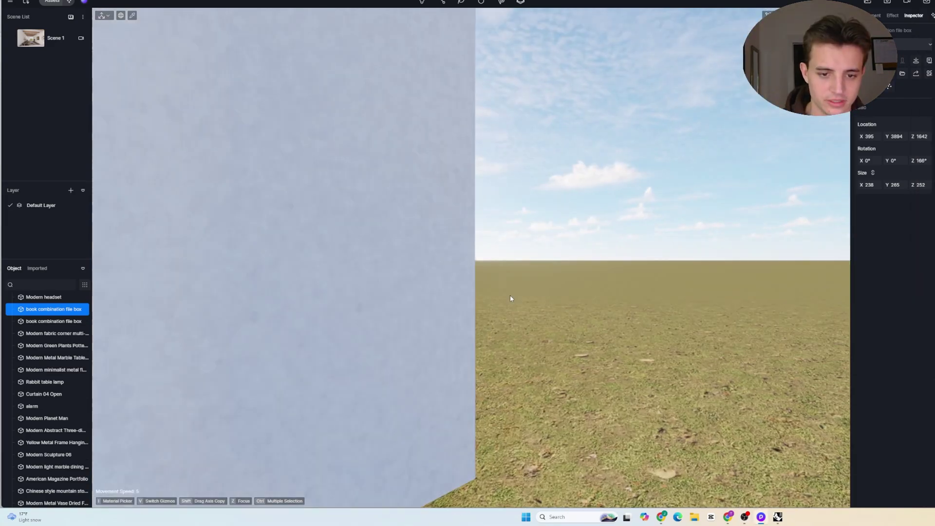
Add a rectangle light outside the curtained end window, raise it to Z 2601 and rotate it to 290° about Y
key(s)
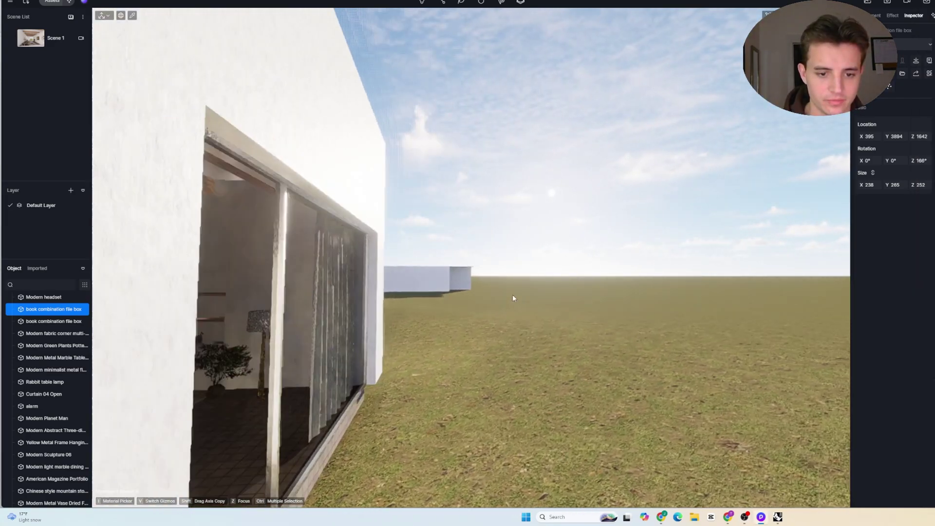
key(s)
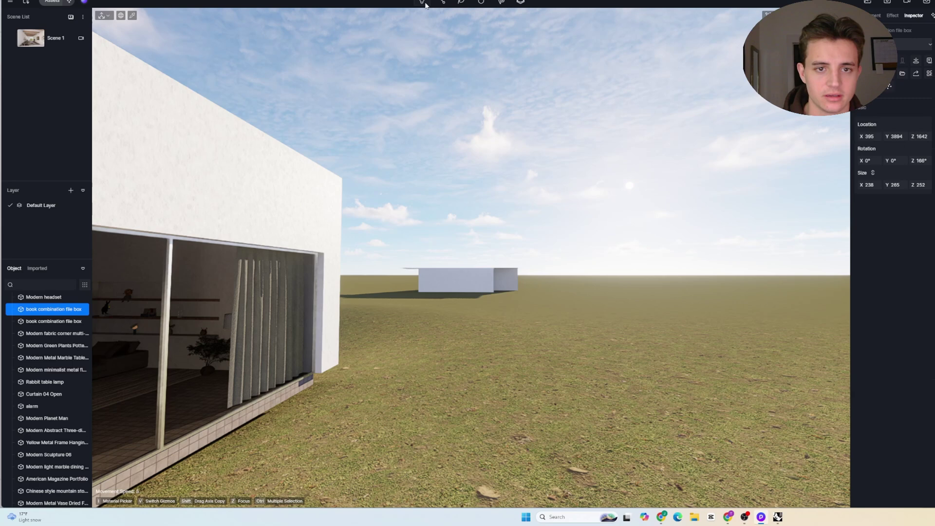
click(424, 3)
key(s)
click(370, 412)
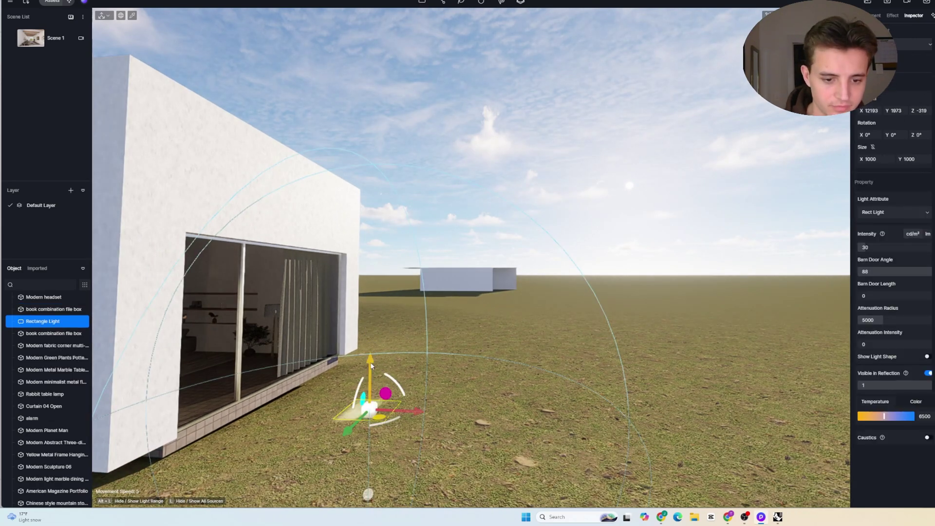
drag(372, 361, 386, 222)
drag(396, 291, 367, 321)
Set the rectangle light's attenuation radius to 13325 and its intensity to 21
key(d)
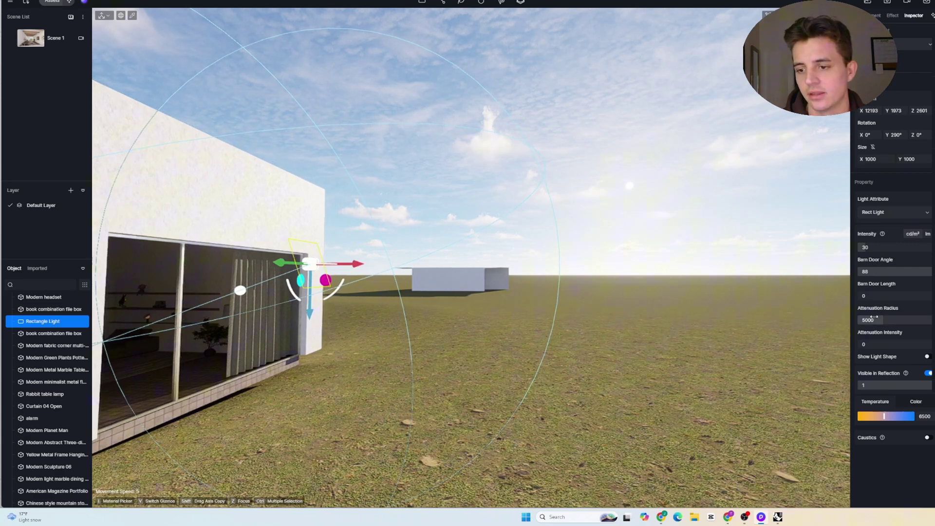
drag(877, 319, 903, 319)
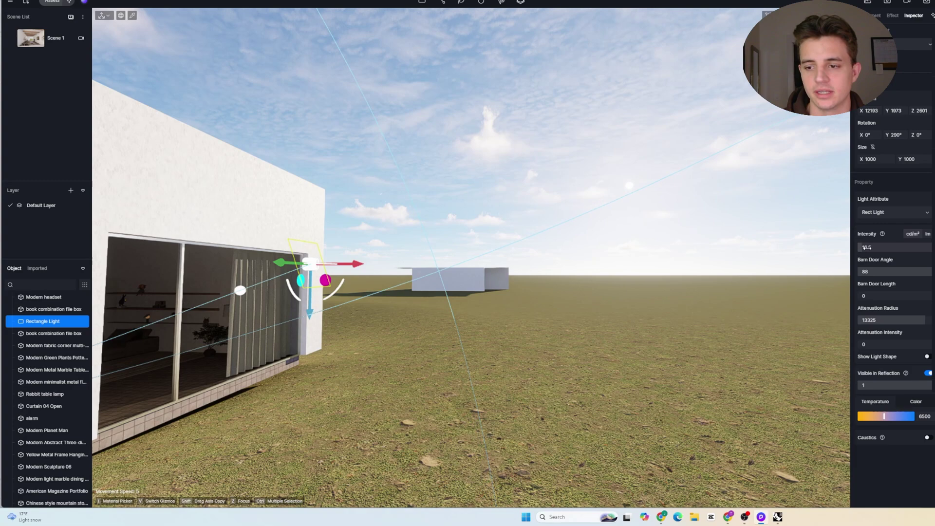
key(a)
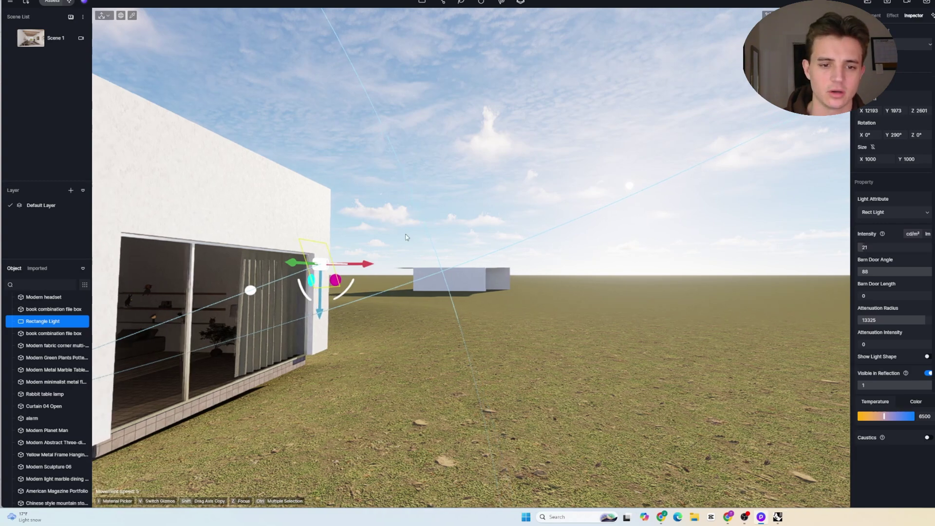
Add a second rectangle light outside the opposite windowed wall at Z 3429, sized 2325 by 3822, with attenuation radius 11750 and intensity 93
right_drag(535, 280, 446, 281)
key(w)
key(a)
key(w)
key(a)
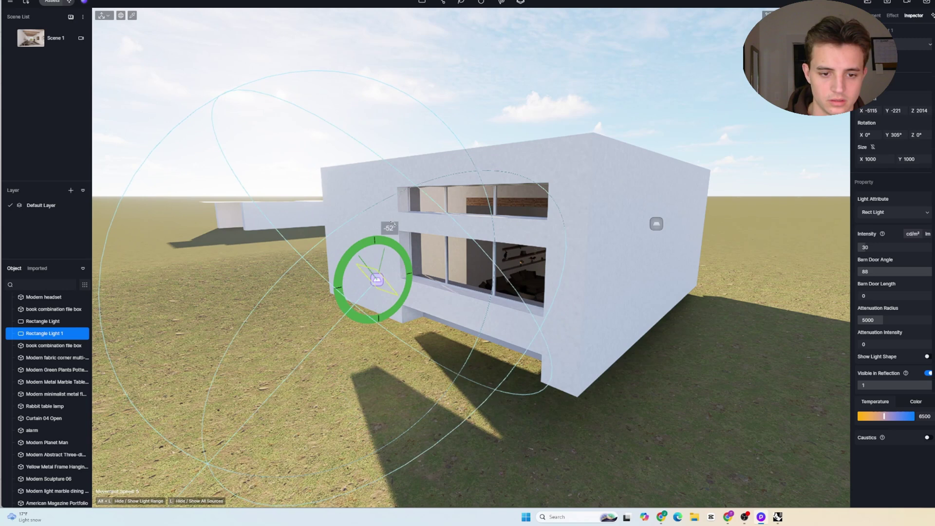
click(365, 283)
drag(371, 204, 394, 178)
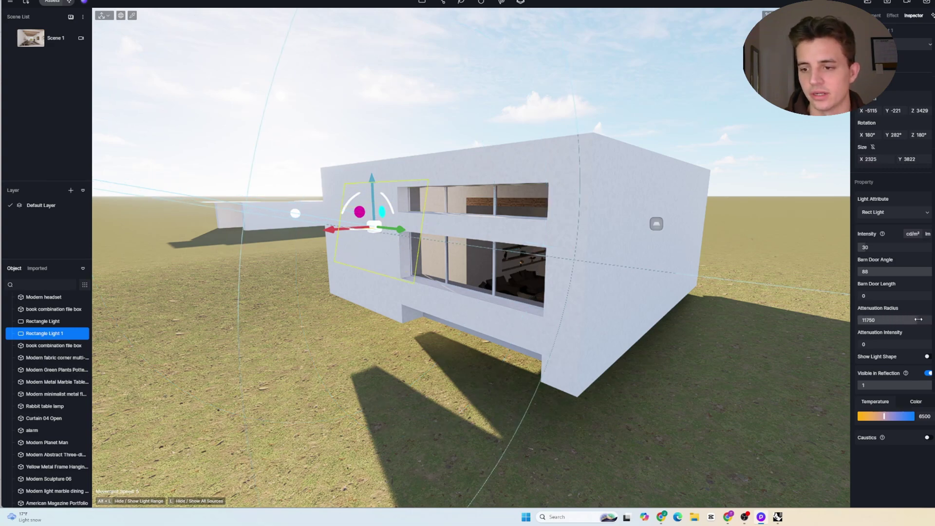
drag(886, 319, 915, 320)
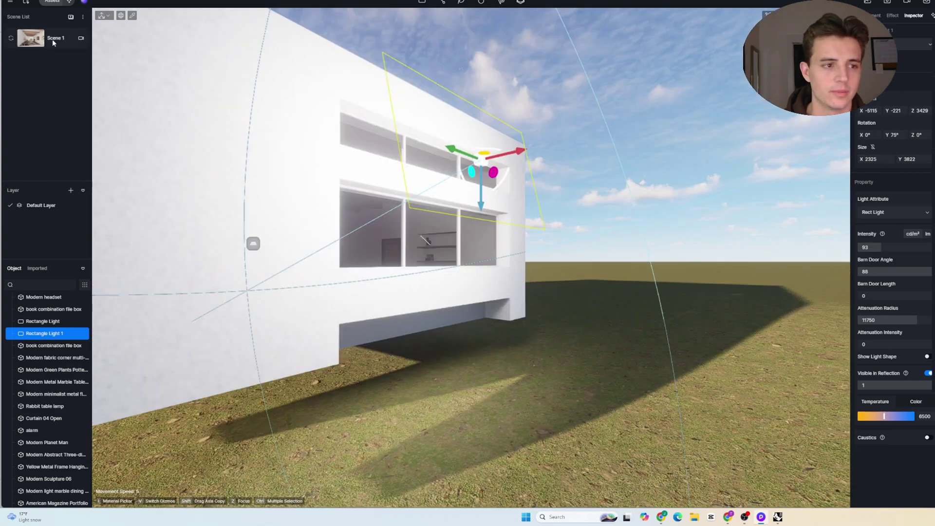
Return to the saved Scene 1 interior view to check the lighting
double_click(51, 39)
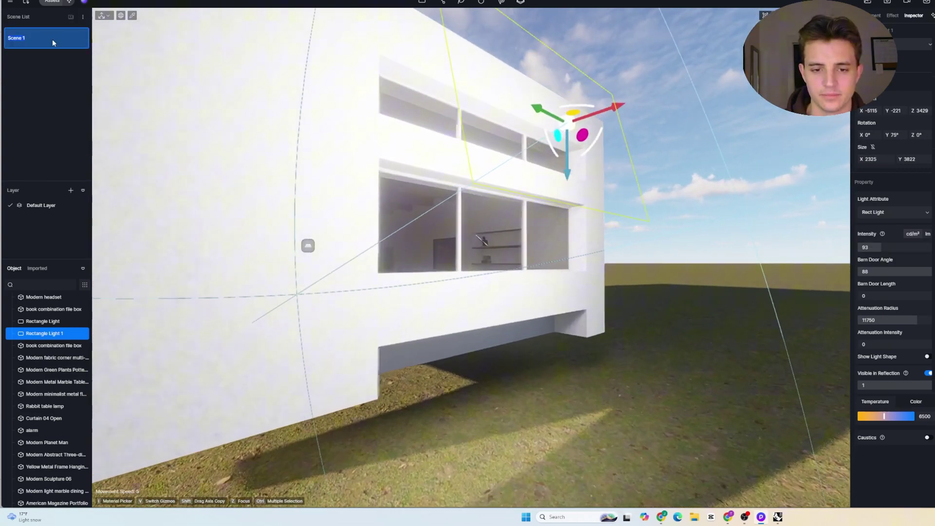
click(53, 43)
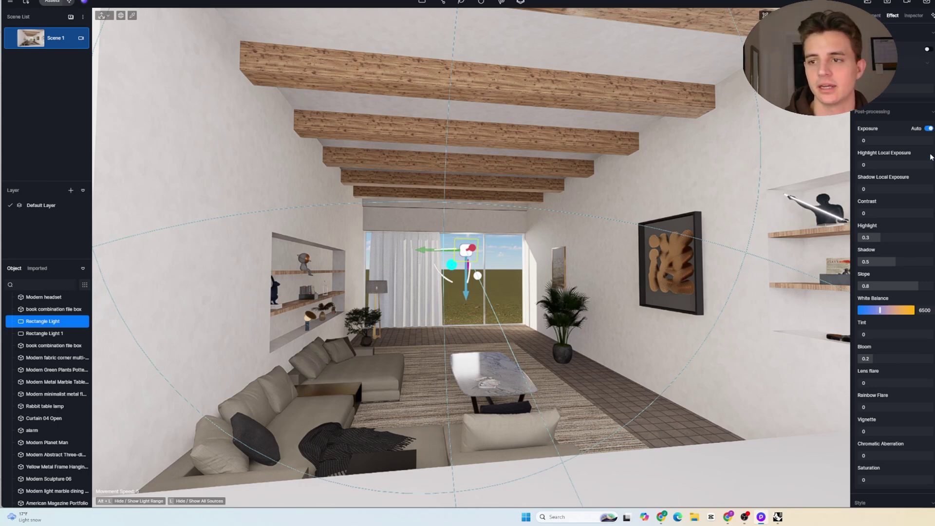
Turn off automatic exposure in the post-processing settings
click(929, 129)
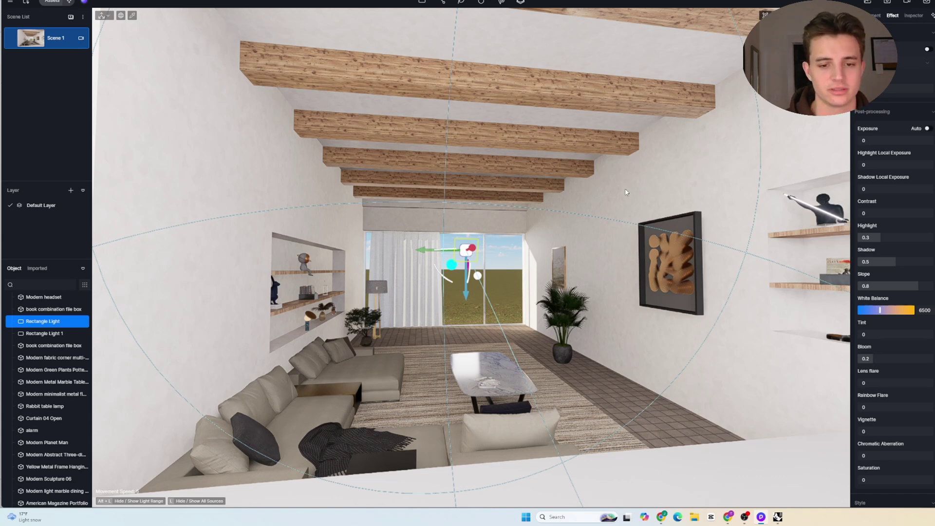
click(85, 334)
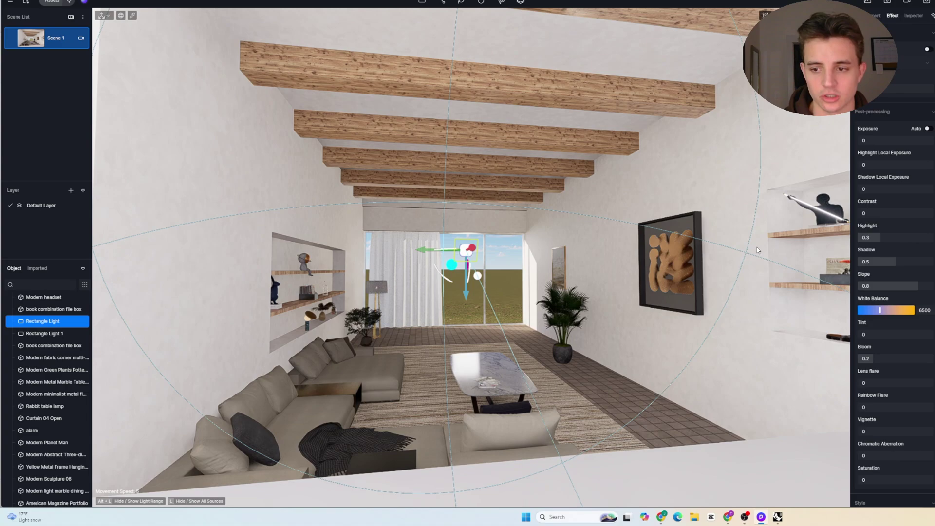
scroll(471, 303, up, 10)
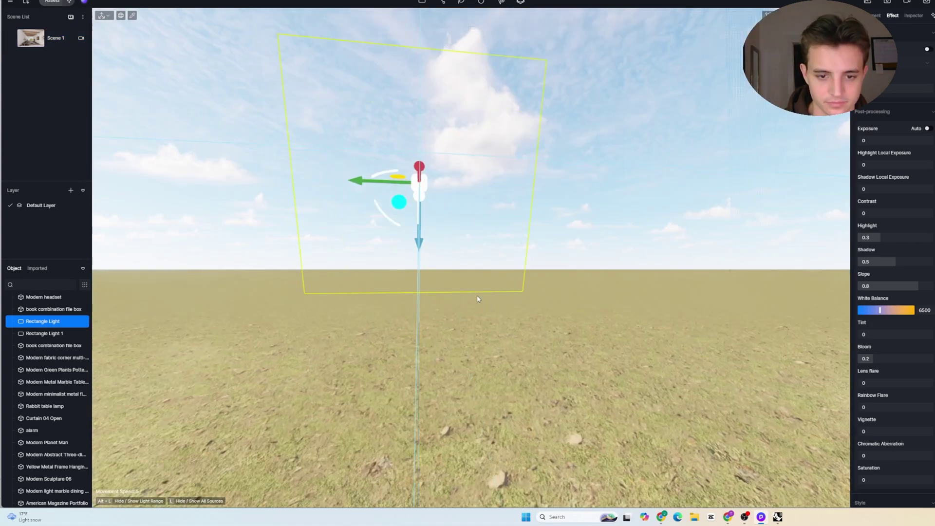
Place two Platanus occidentalis 08 trees from the Nature models on the ground outside the curtained window
right_drag(478, 297, 273, 311)
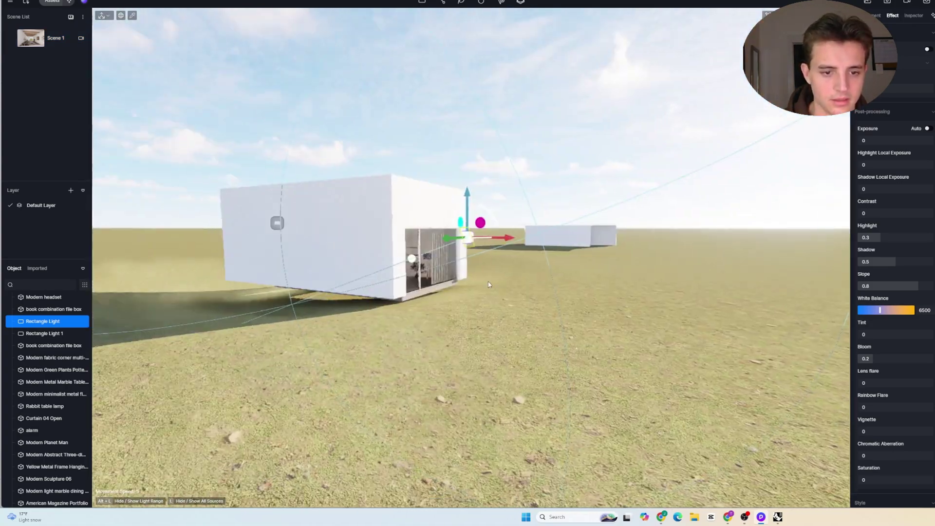
key(s)
key(w)
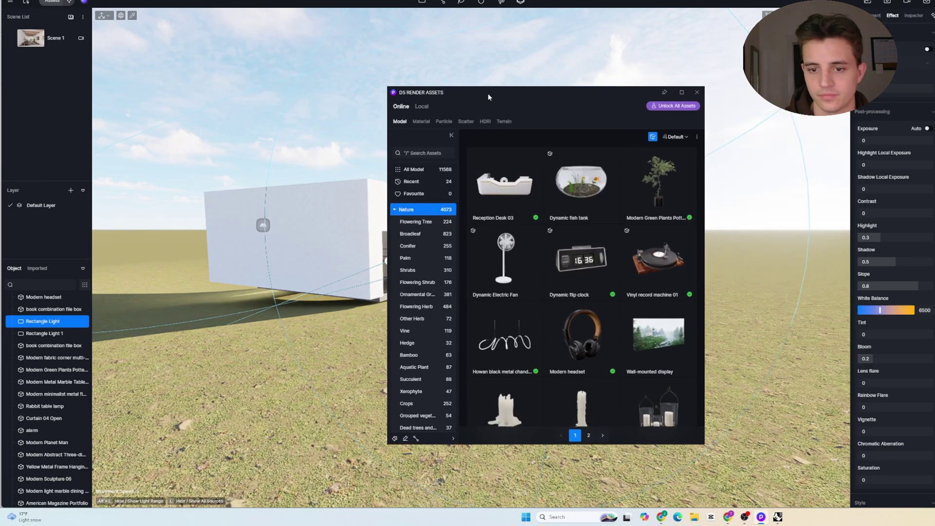
drag(487, 92, 484, 92)
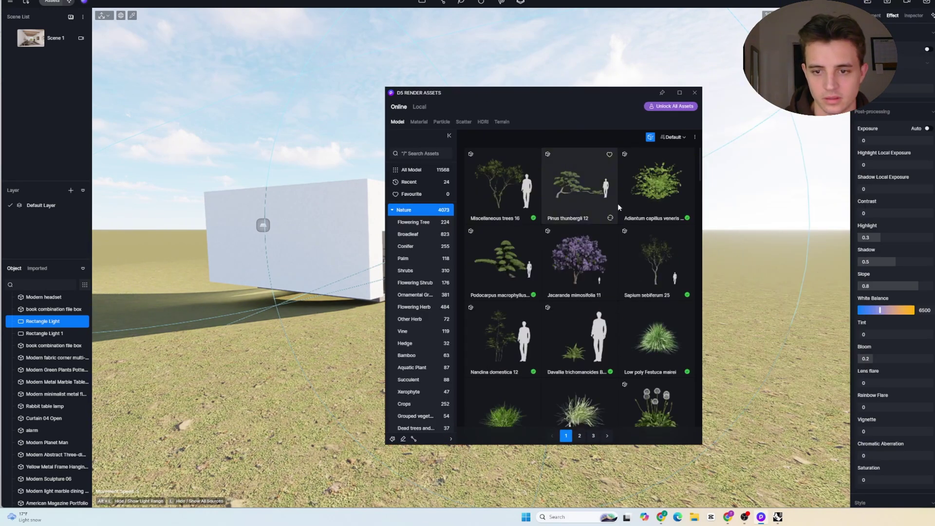
scroll(653, 287, down, 4)
scroll(653, 288, up, 4)
scroll(657, 285, down, 10)
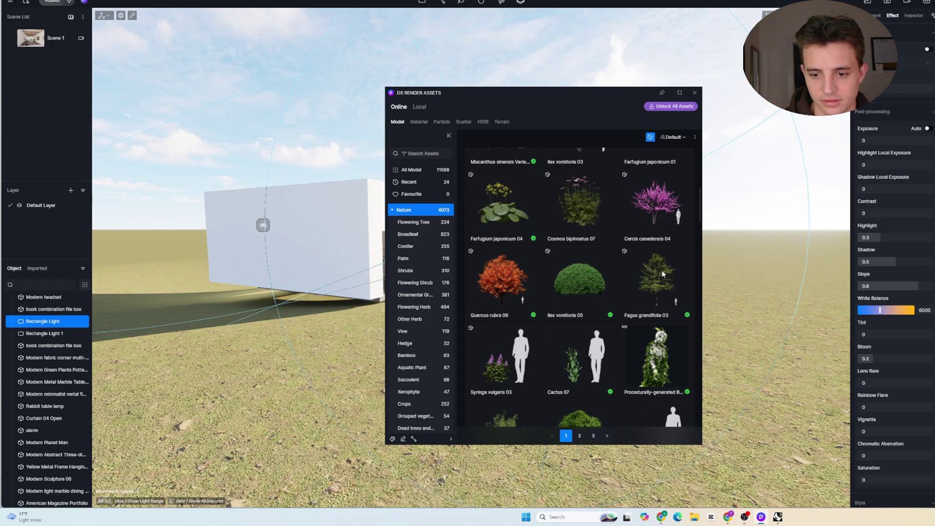
scroll(661, 273, down, 5)
click(657, 168)
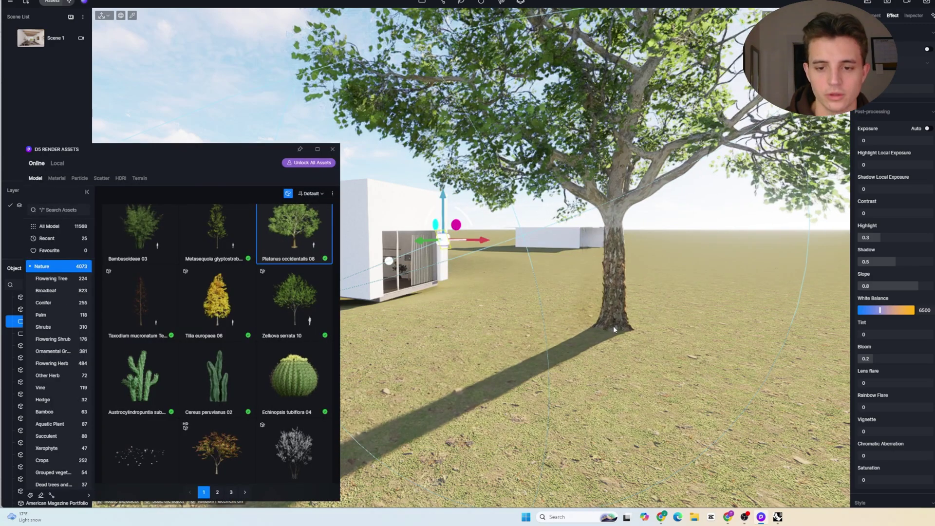
click(613, 326)
key(s)
key(d)
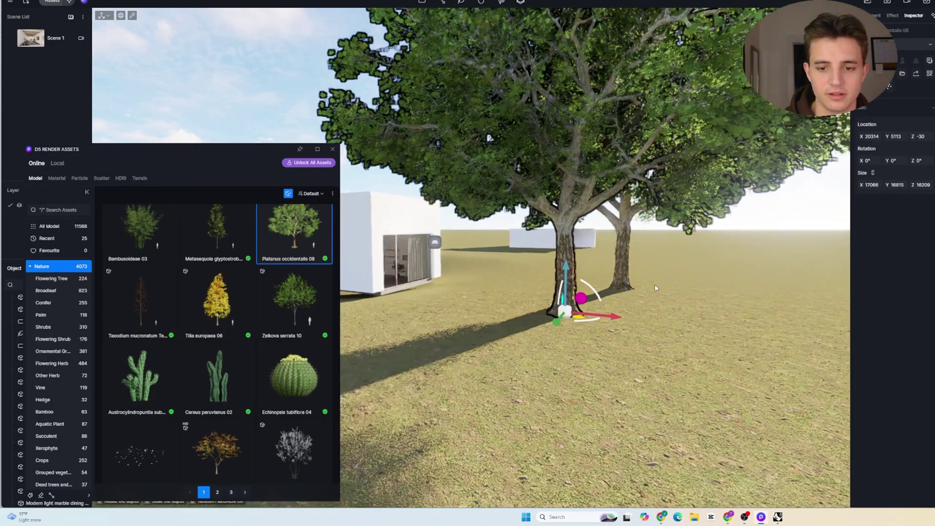
click(670, 280)
key(Escape)
Sink the nearer Platanus tree to Z -3356 and shift it away from the house to X 27053
click(568, 276)
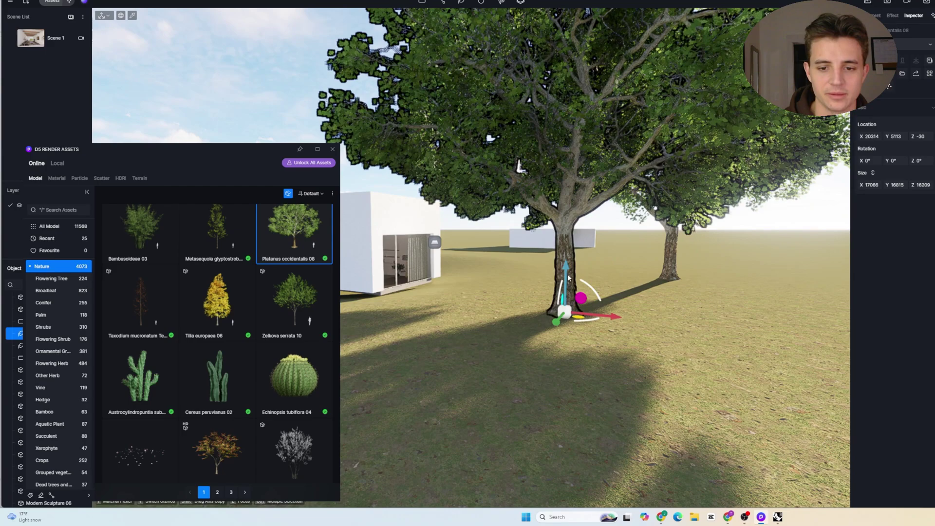
drag(566, 266, 564, 343)
scroll(518, 333, down, 5)
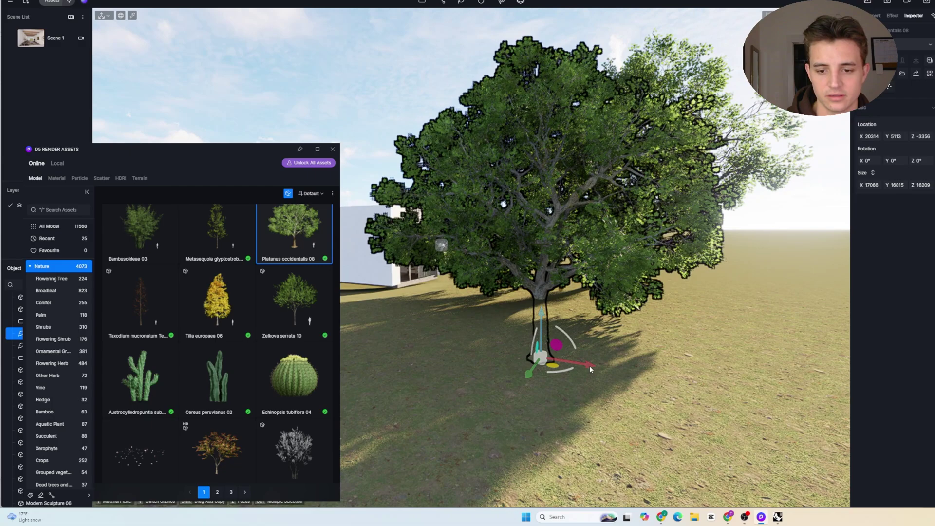
drag(589, 368, 744, 392)
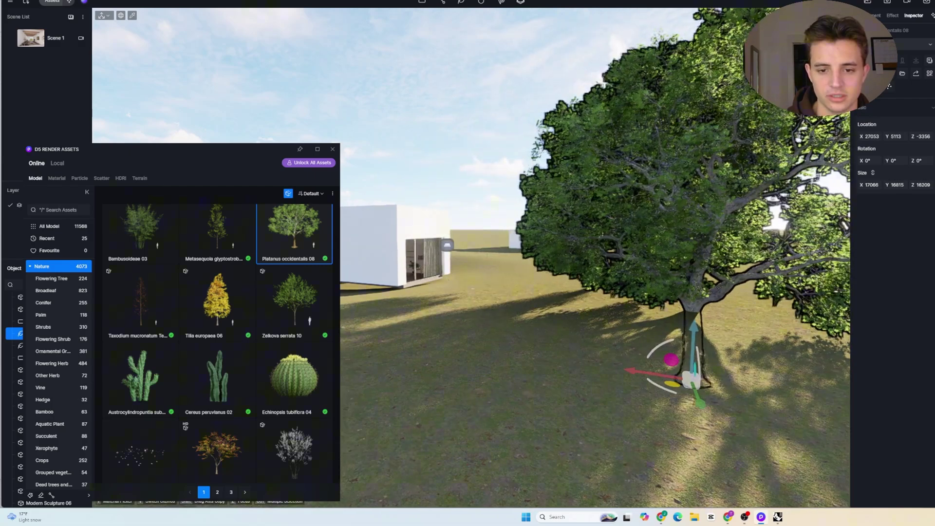
Reposition the other Platanus tree to X 33161, Y -13544 and Z -4191
right_drag(437, 232, 574, 229)
key(a)
click(436, 233)
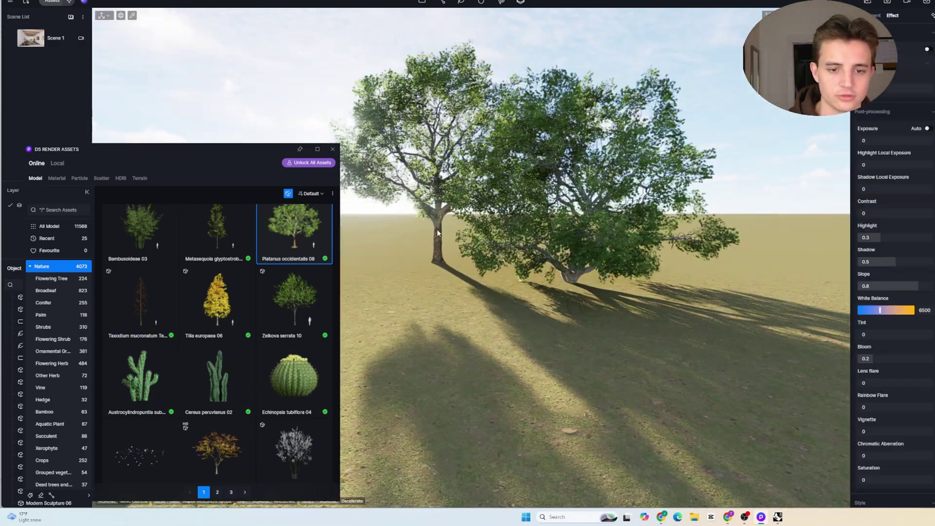
click(437, 232)
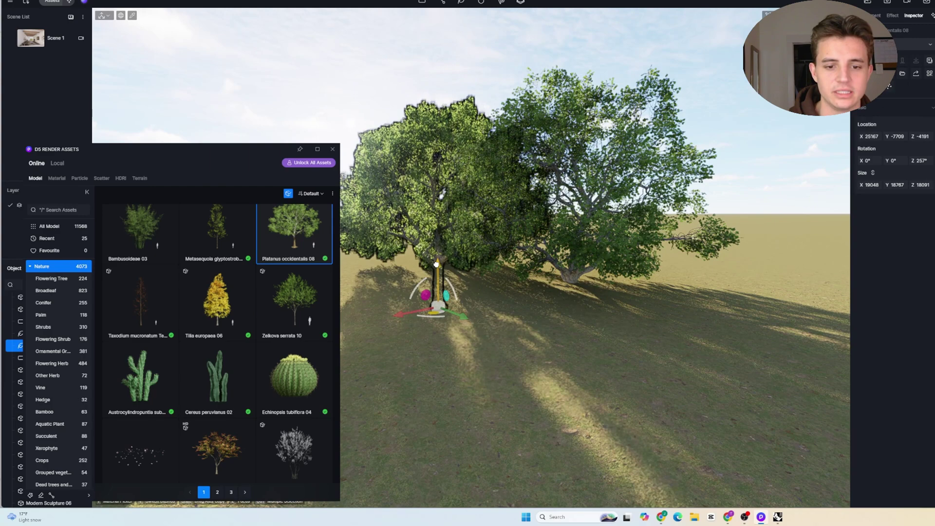
drag(408, 313, 481, 299)
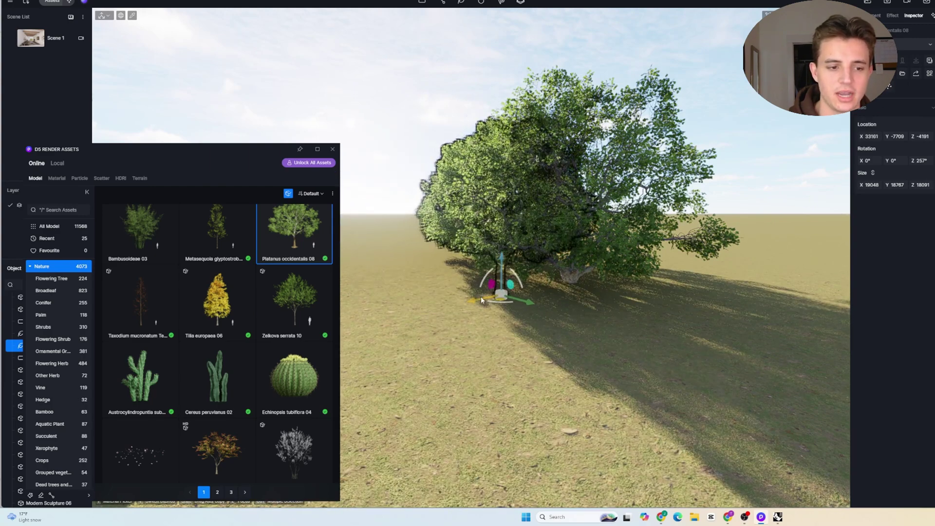
right_drag(521, 311, 452, 306)
key(d)
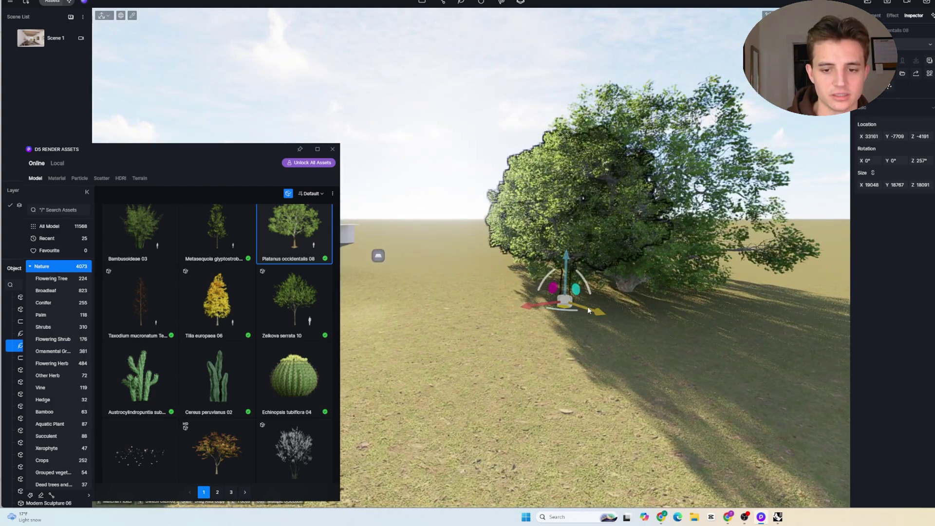
drag(587, 310, 528, 288)
Find Low poly Bischofia javanica 05 among the Nature models and place it between the house and the Platanus trees
scroll(269, 307, down, 5)
drag(253, 154, 609, 81)
scroll(588, 279, down, 10)
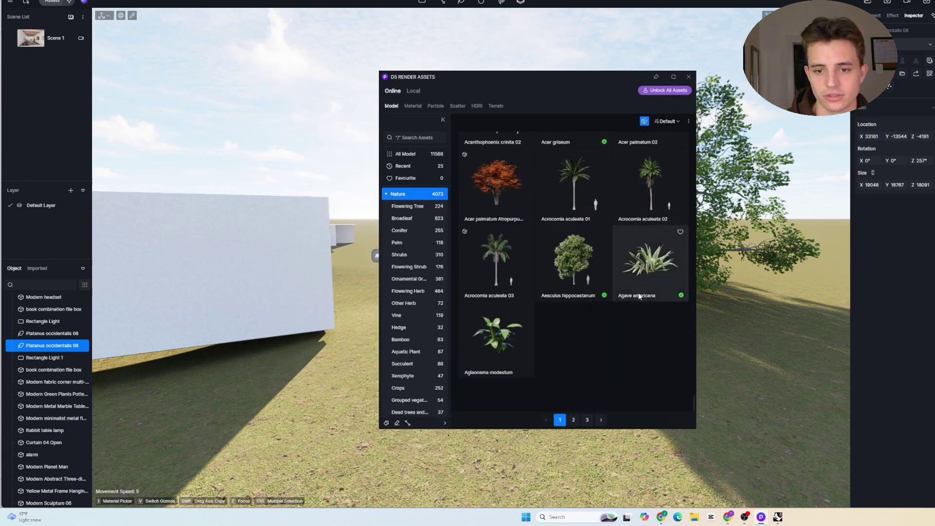
click(573, 419)
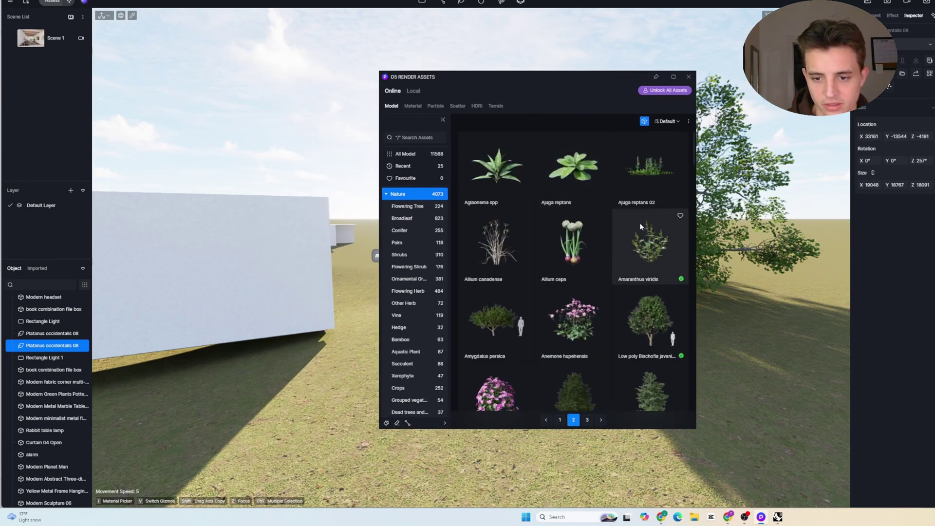
scroll(638, 223, down, 3)
click(650, 155)
drag(589, 81, 829, 58)
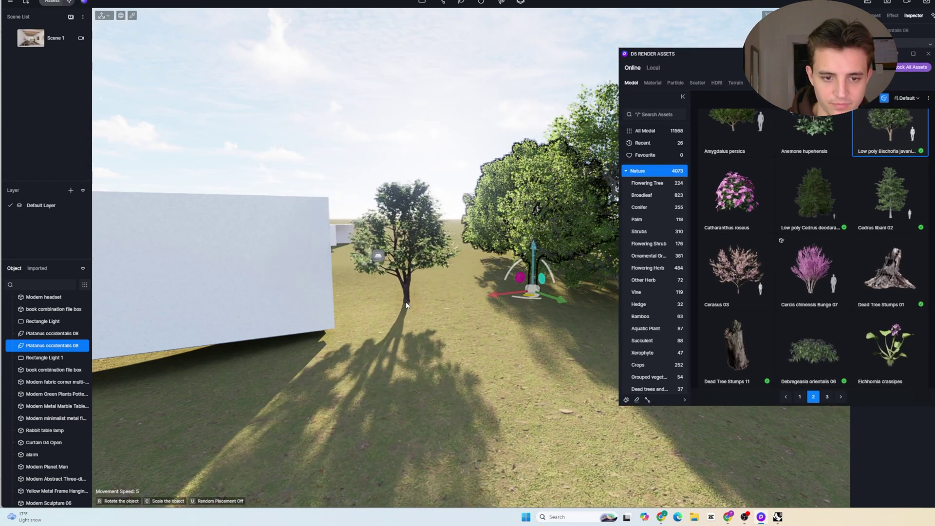
click(404, 306)
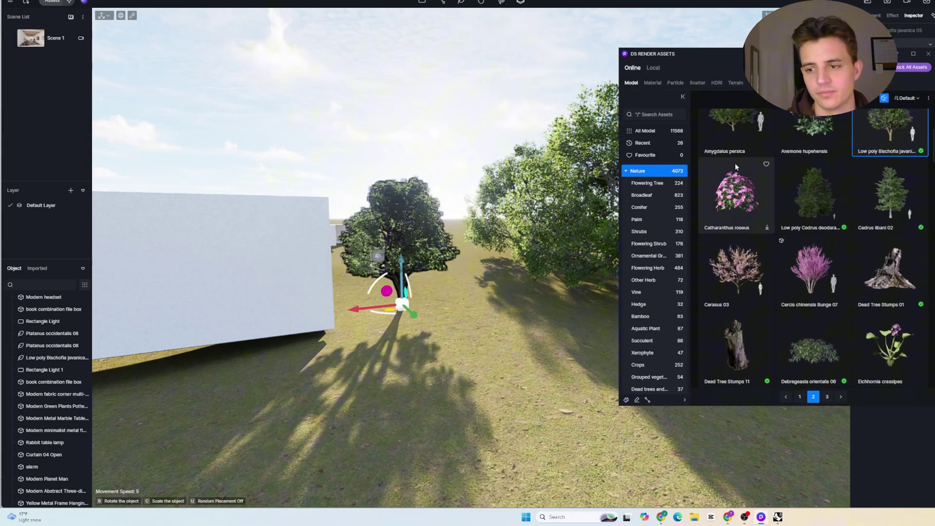
Place several Cedrus libani 02 trees around the Platanus trees outside the house
click(890, 195)
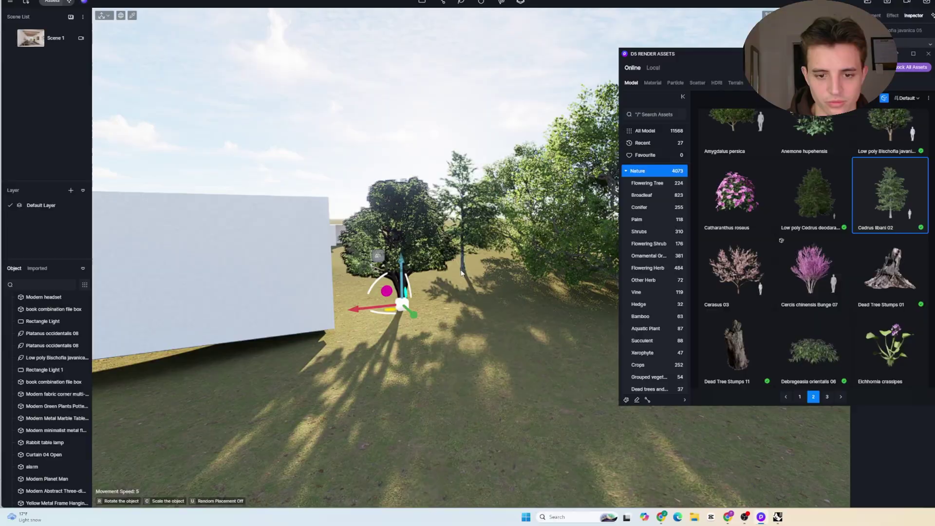
key(Escape)
key(w)
right_drag(431, 283, 385, 290)
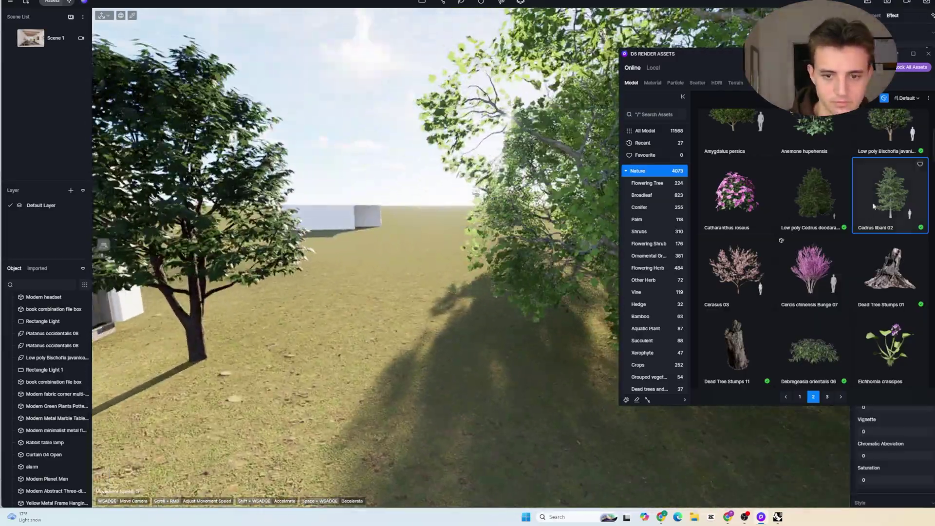
click(872, 206)
click(324, 273)
click(539, 324)
drag(701, 54, 905, 84)
right_drag(480, 359, 214, 321)
key(s)
key(Escape)
Lower two neighbouring Cedrus libani 02 trees into the ground
click(459, 234)
drag(459, 204, 459, 248)
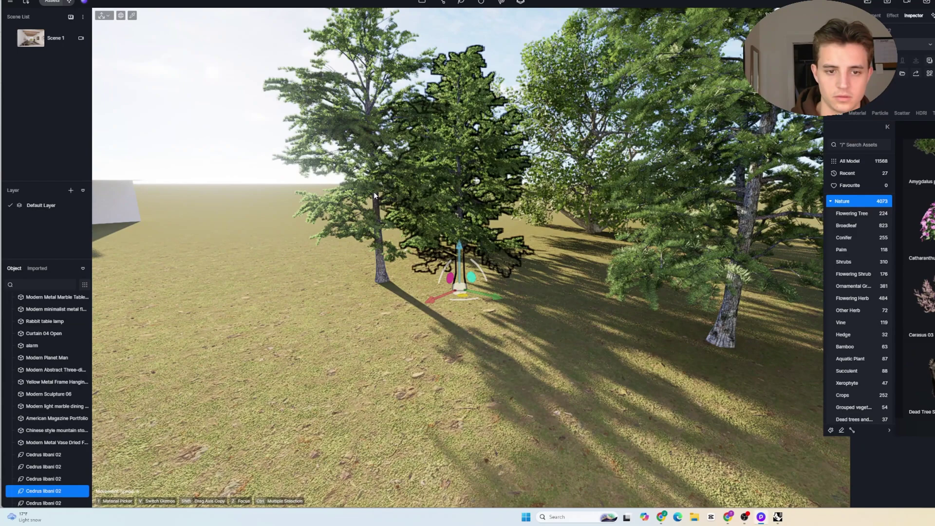
click(374, 195)
drag(381, 238, 381, 270)
Duplicate a Platanus occidentalis 08 tree sideways to fill the gap behind the cedar
right_drag(382, 270, 316, 162)
click(326, 157)
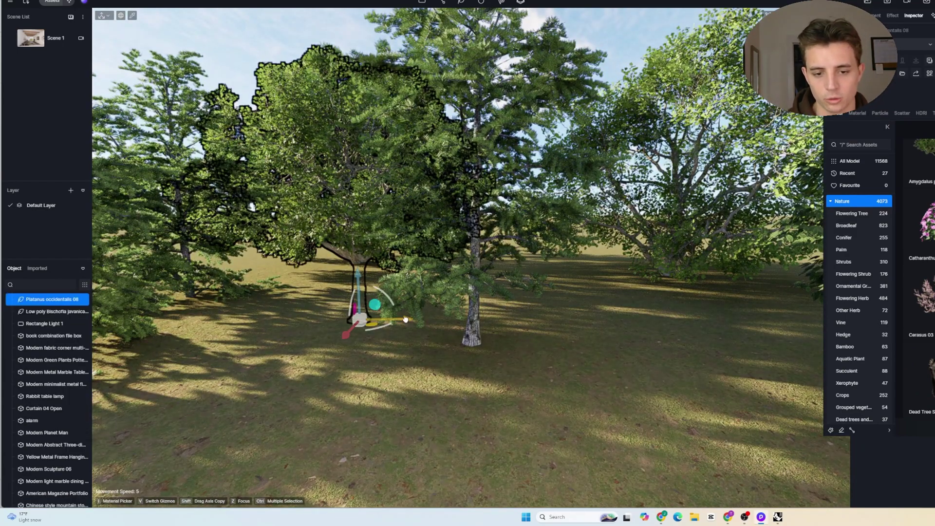
drag(405, 319, 599, 317)
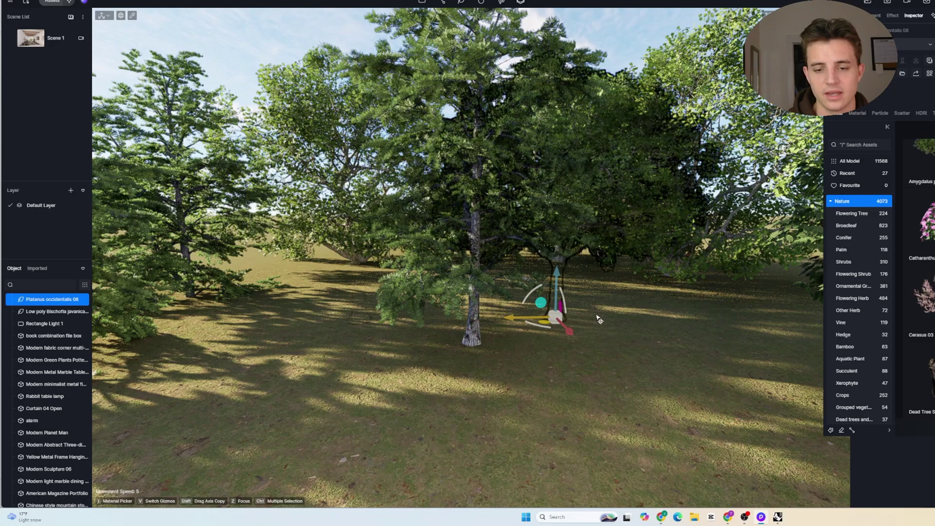
scroll(562, 268, down, 2)
right_drag(560, 264, 566, 262)
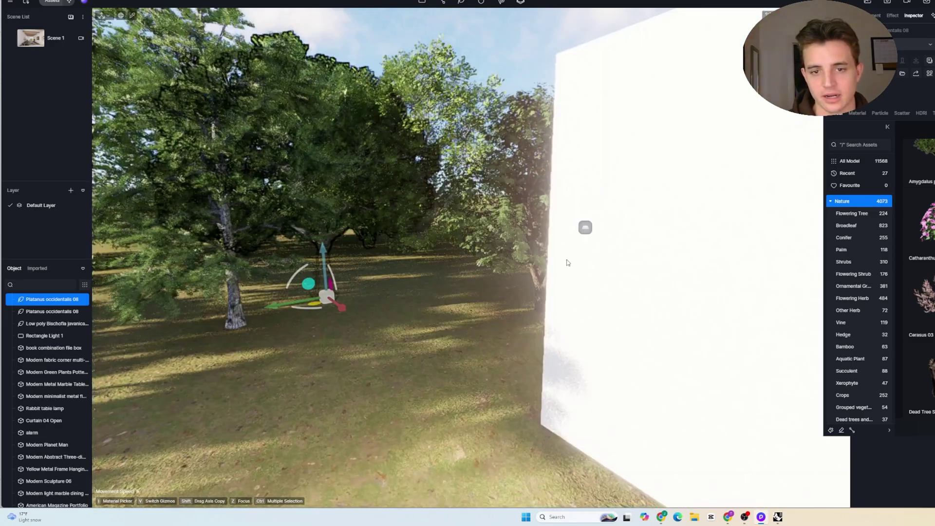
scroll(566, 262, down, 2)
Return to the Scene 1 view, shift the copied Platanus tree behind the glass doors and lower it slightly
double_click(67, 43)
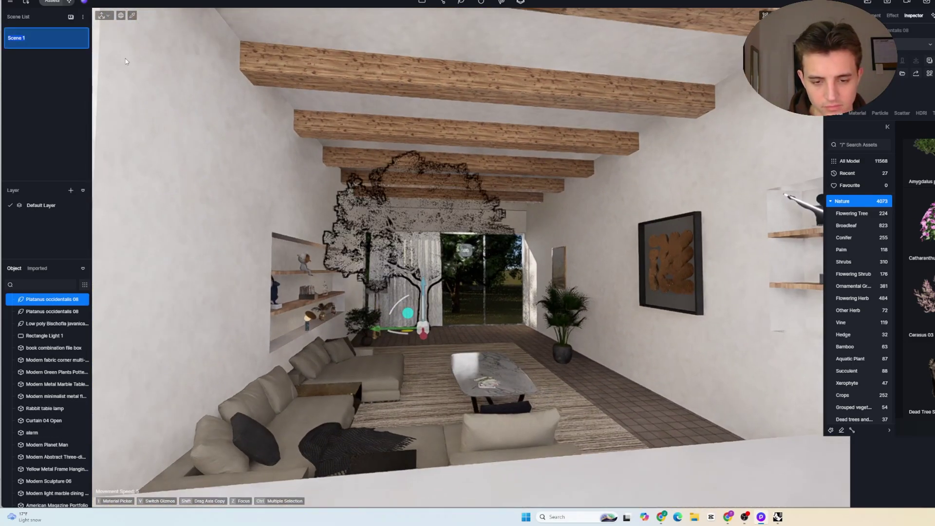
drag(383, 329, 455, 328)
drag(497, 285, 497, 297)
click(519, 274)
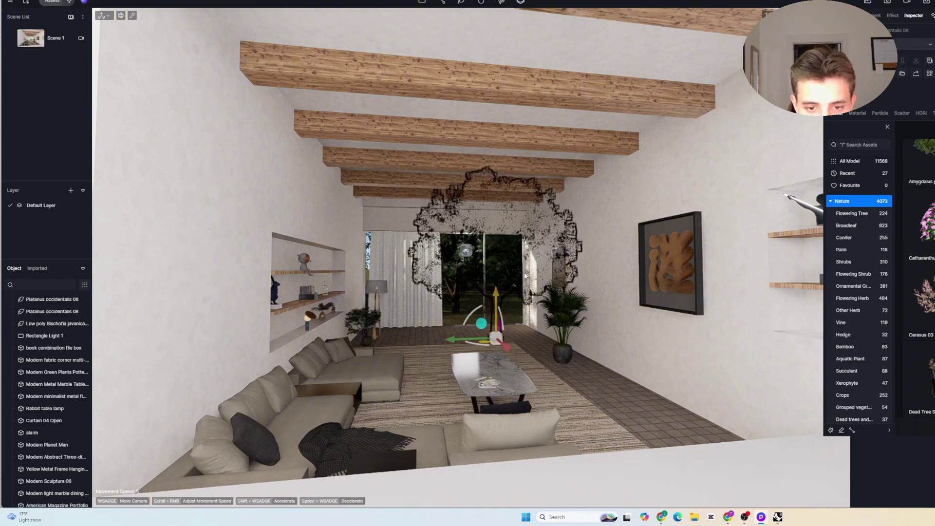
click(457, 303)
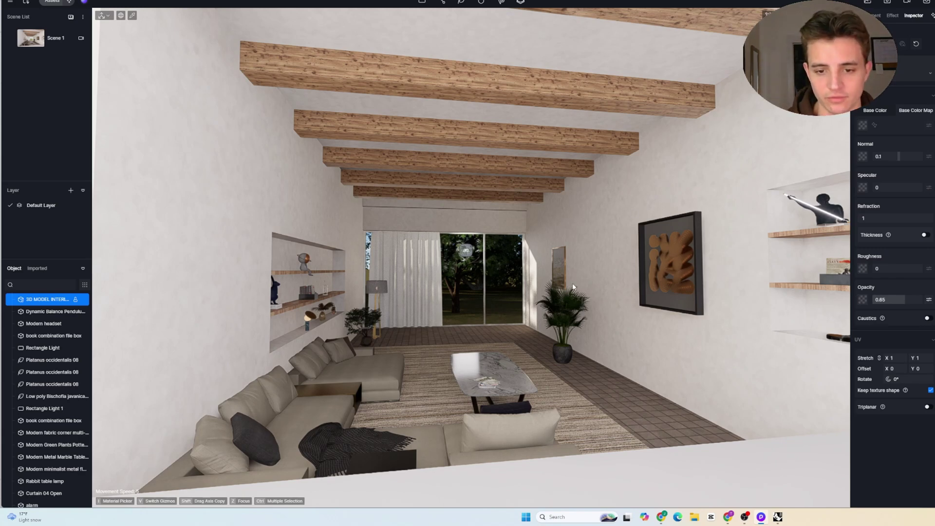
Switch the environment lighting to HDRI and choose one of the default sky presets
click(876, 15)
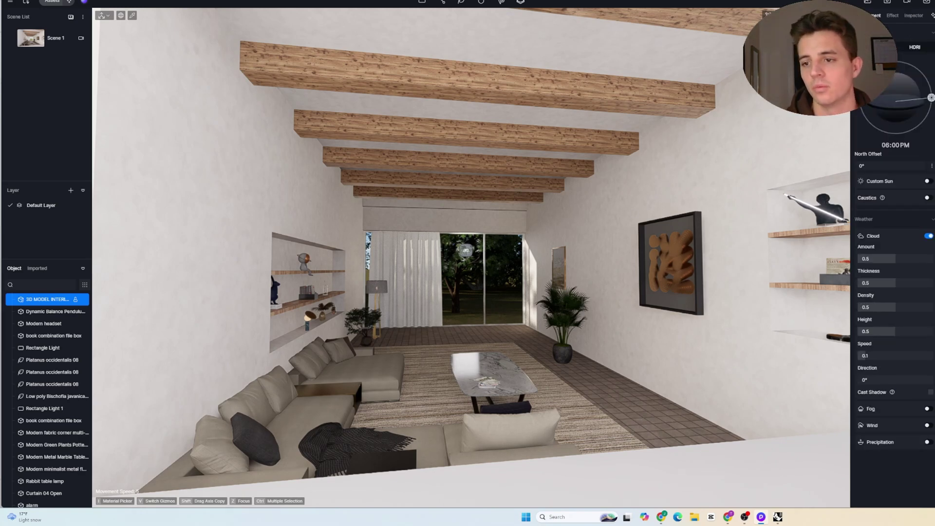
click(923, 50)
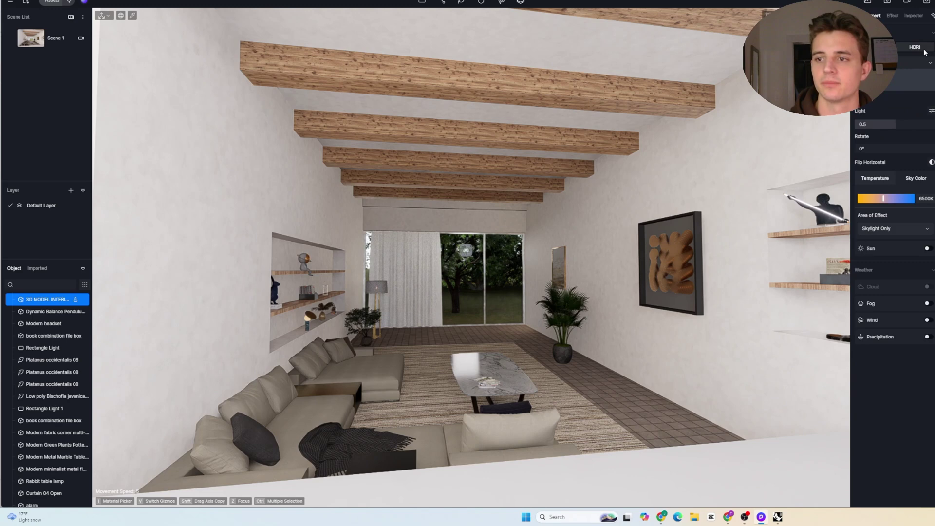
click(928, 65)
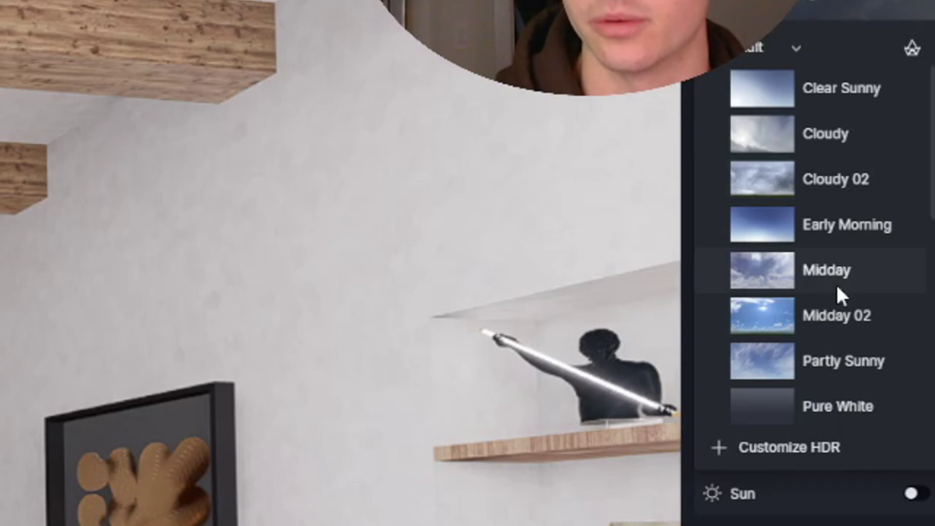
click(904, 178)
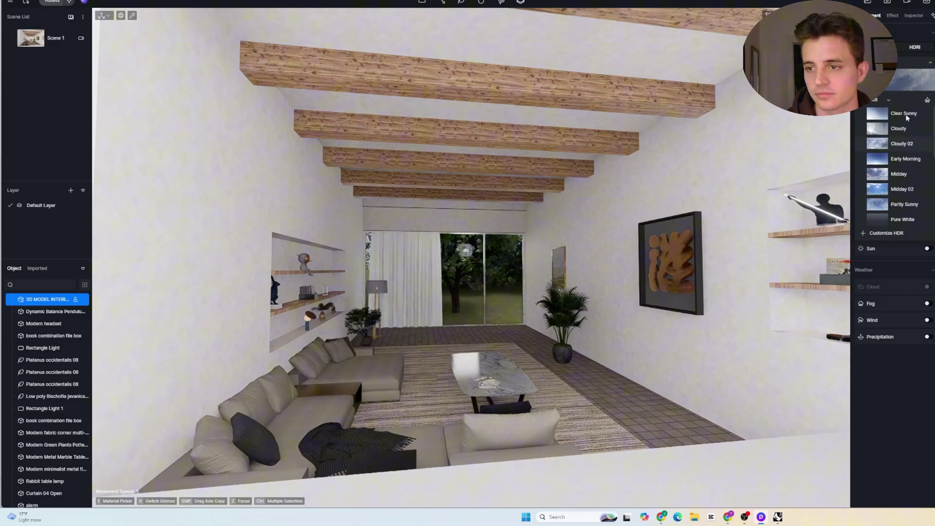
Turn on the sun for the HDRI environment
click(898, 270)
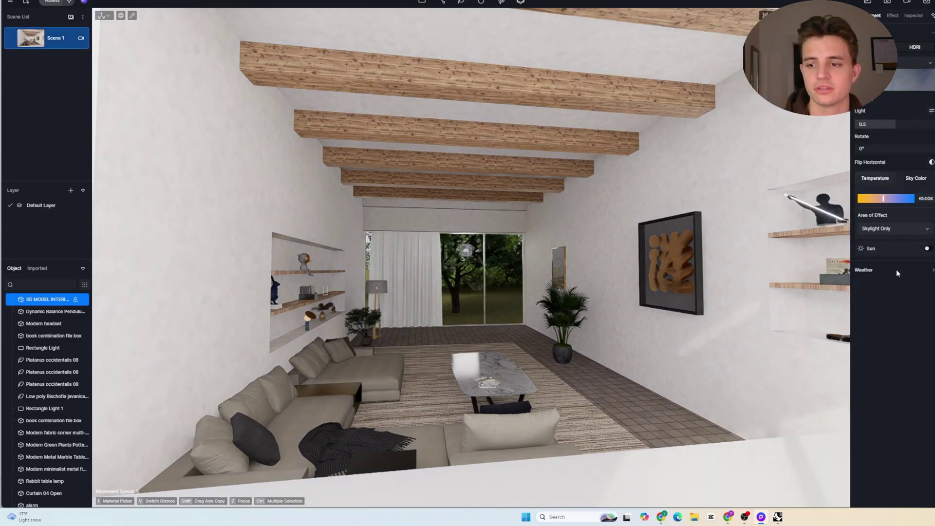
click(896, 270)
click(927, 249)
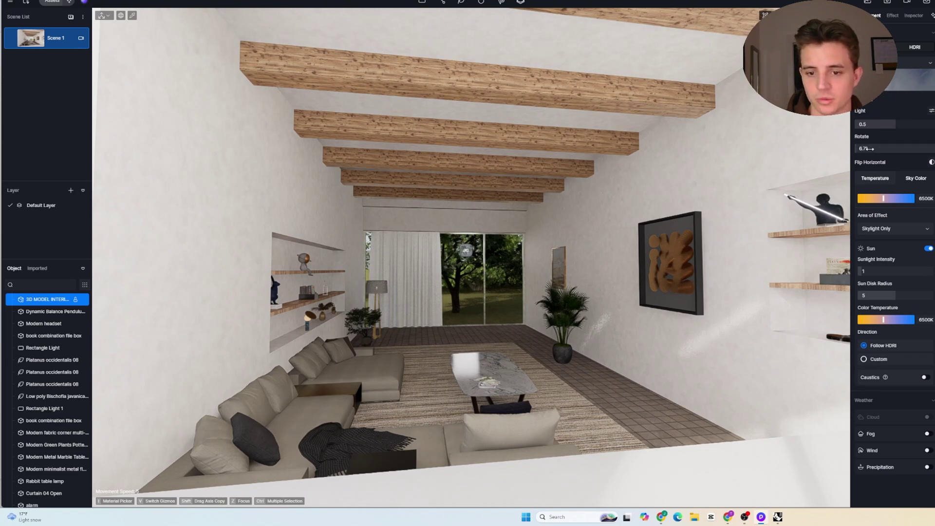
Rotate the HDRI to 25° so that the sunlight falls across the wall beside the framed artwork
drag(867, 149, 921, 149)
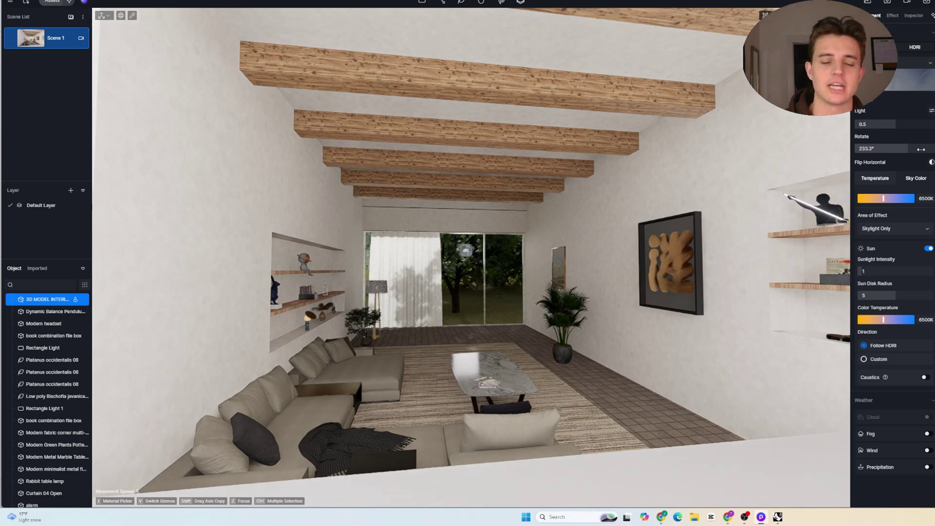
drag(921, 149, 928, 149)
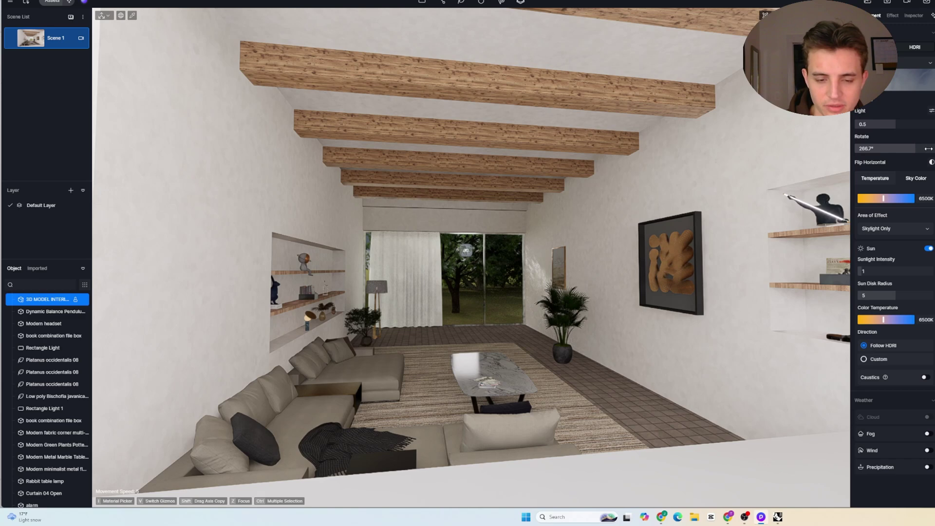
drag(926, 149, 873, 160)
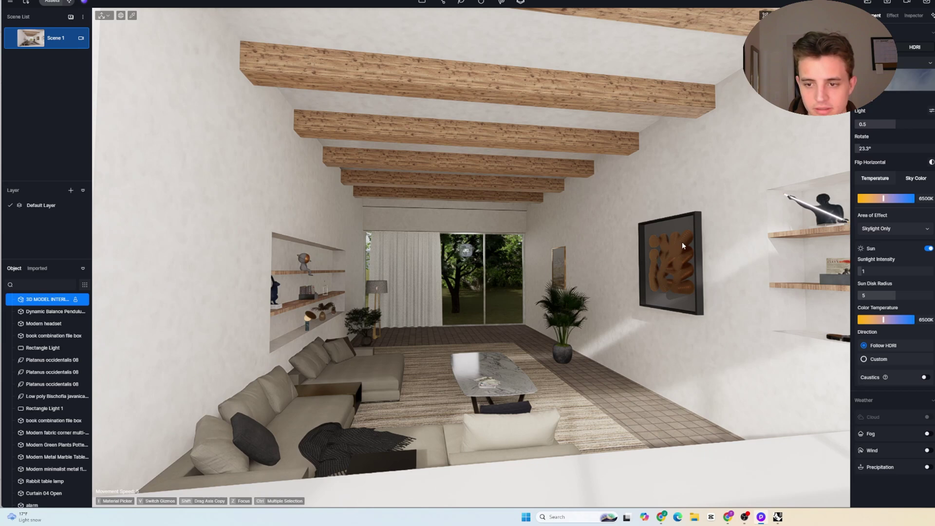
drag(864, 150, 865, 151)
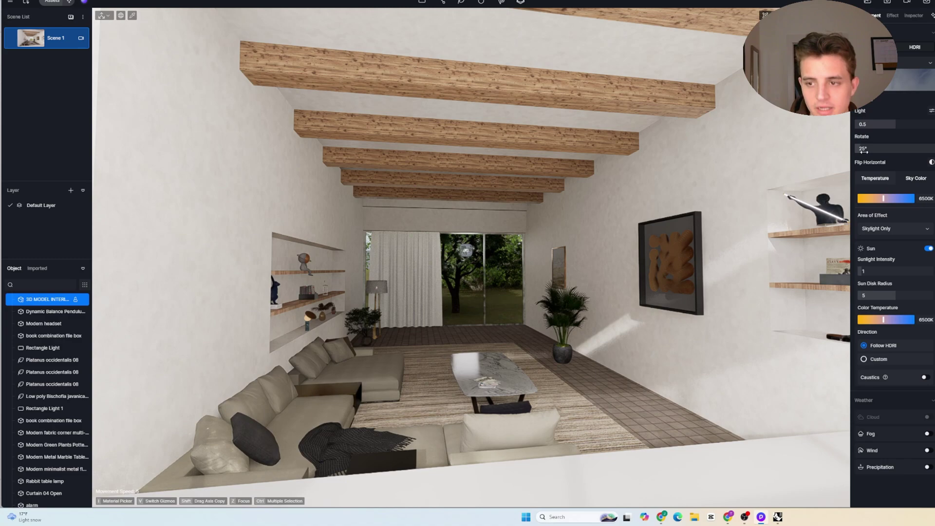
Place three Cedrus libani 02 trees on the grass outside the windows behind the Scene 1 camera
key(s)
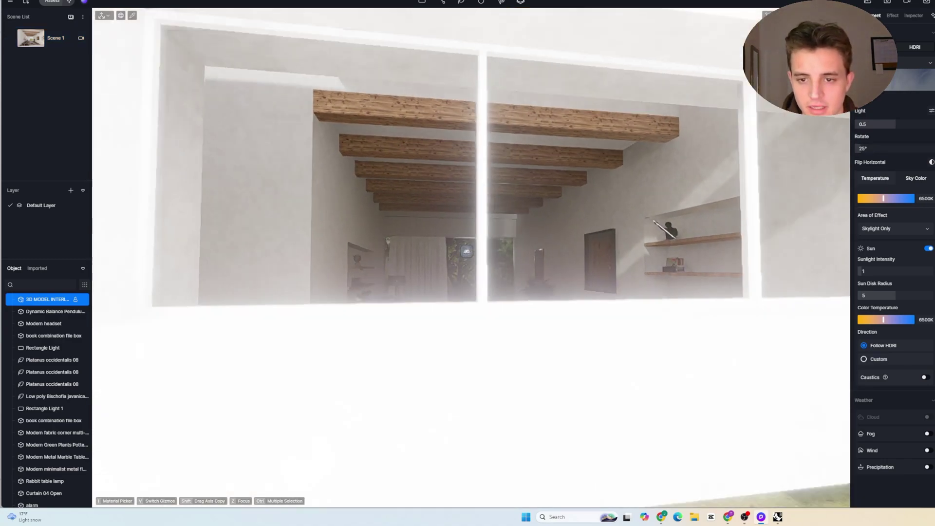
right_drag(568, 237, 579, 240)
scroll(580, 240, down, 10)
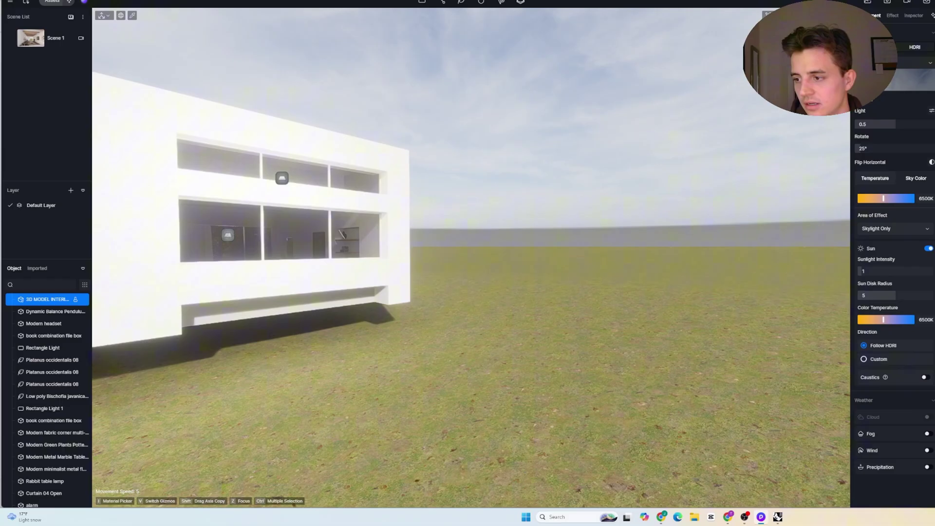
click(357, 456)
key(s)
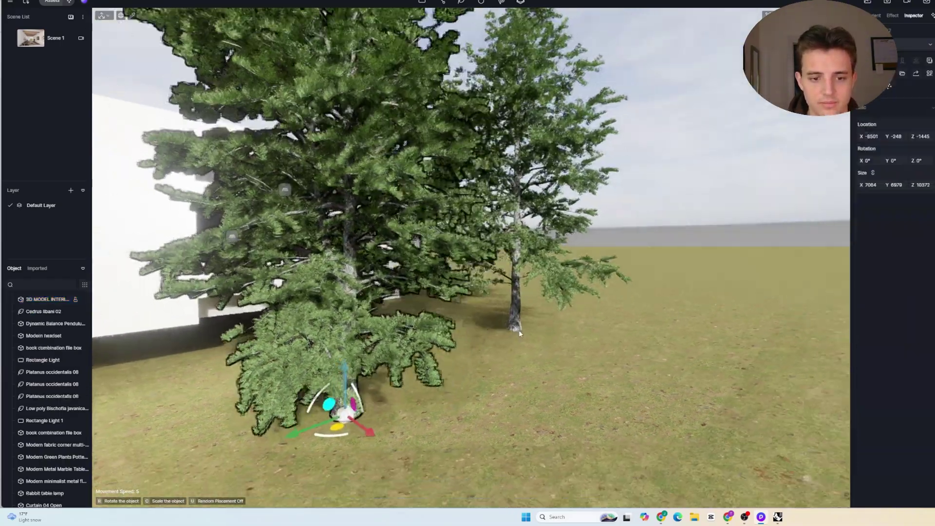
key(s)
key(d)
click(445, 322)
key(a)
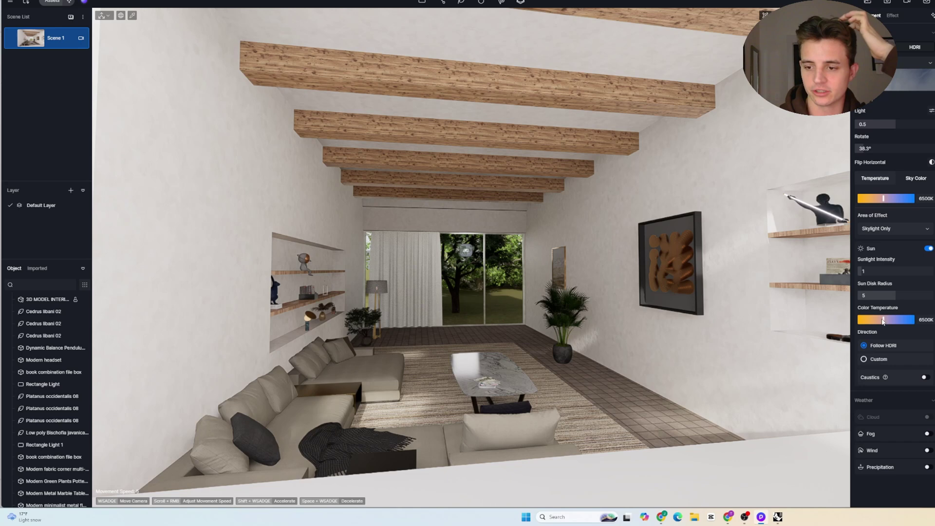
Set the HDRI temperature to 7900K and the sun's color temperature to 5400K
drag(880, 319, 878, 319)
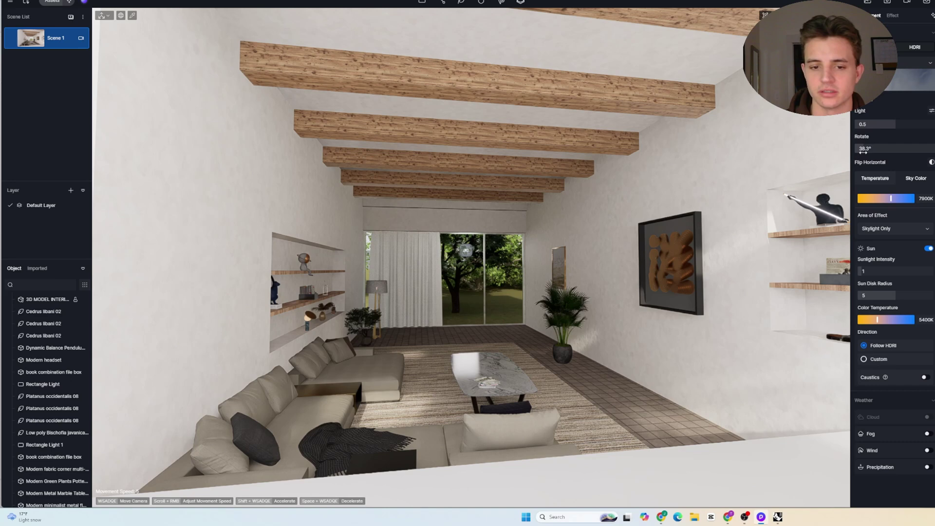
Adjust post-processing: turn off auto exposure and set contrast to -0.1, highlight to 0.31, white balance to 5774 and bloom to 0
click(892, 16)
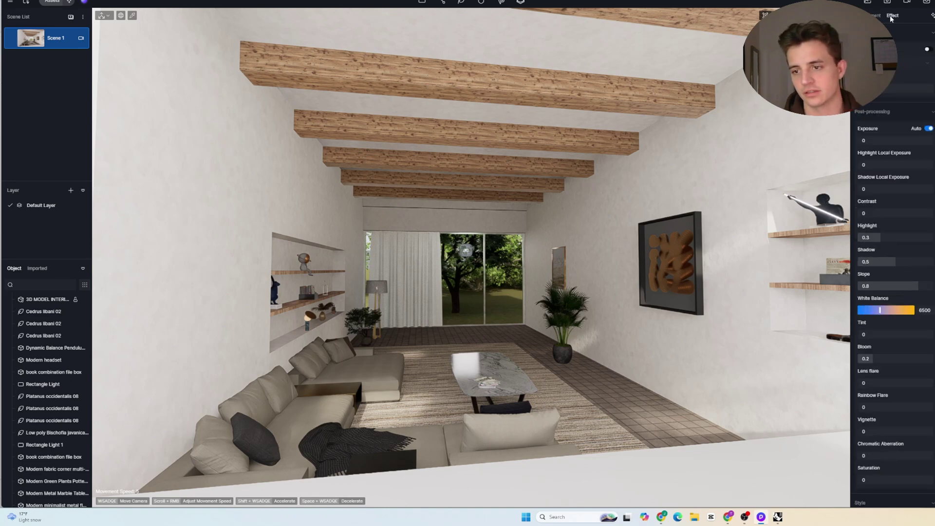
click(928, 129)
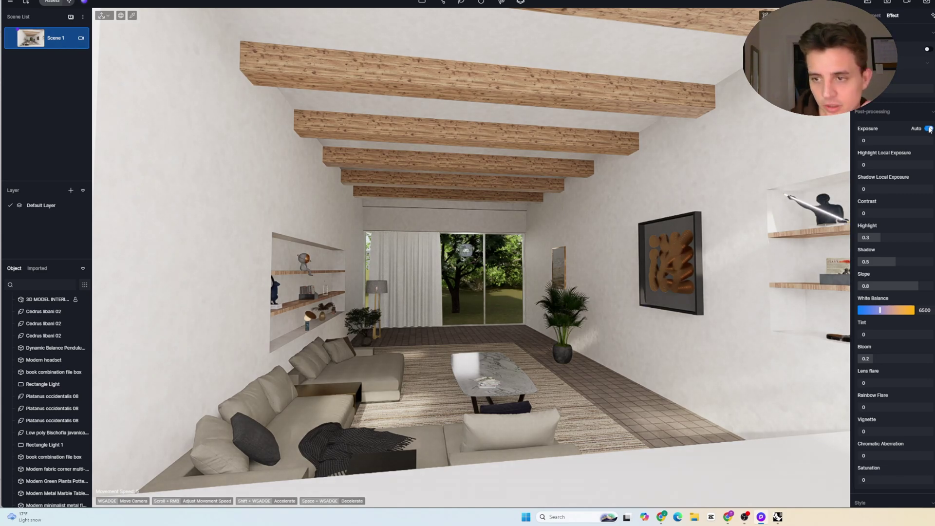
click(928, 129)
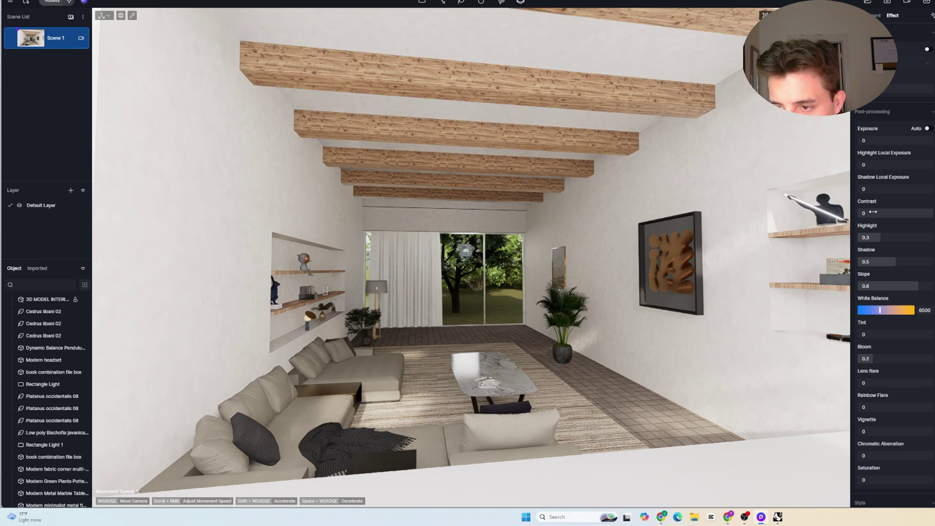
drag(872, 212, 883, 211)
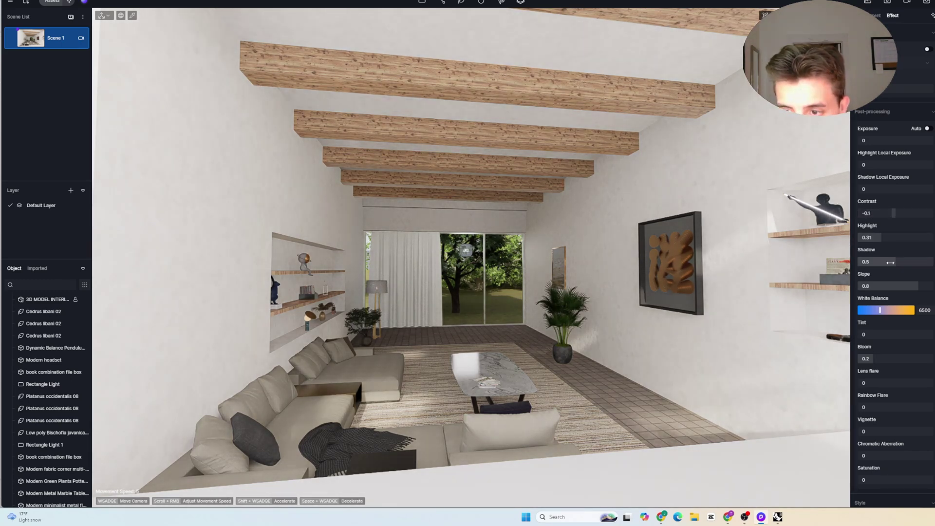
drag(871, 359, 863, 359)
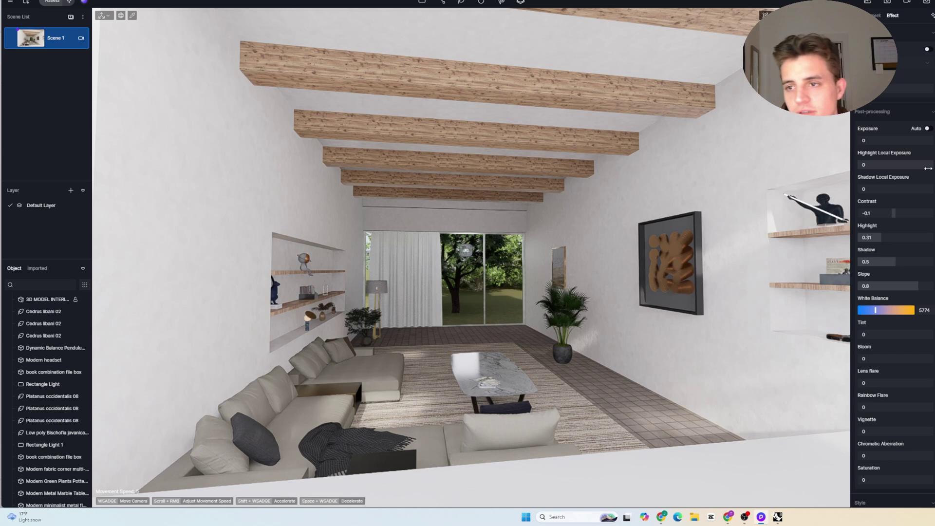
click(875, 15)
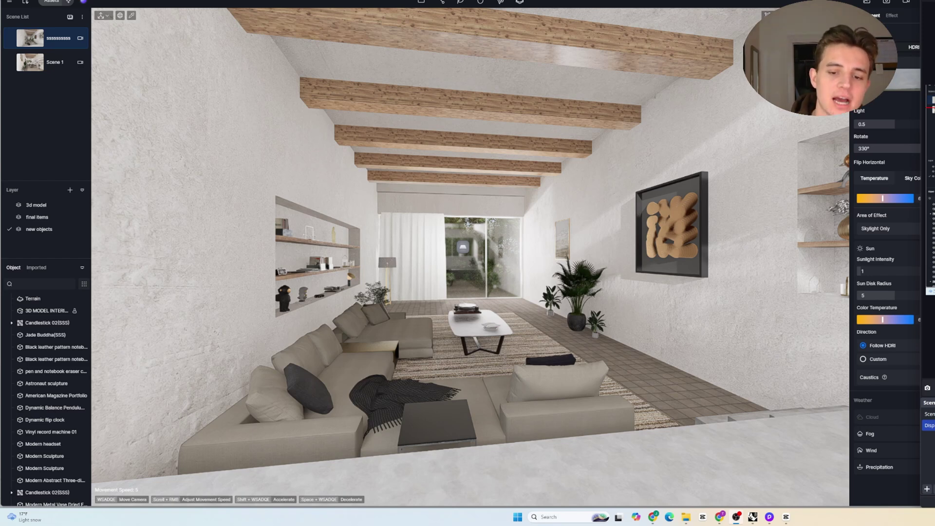
Switch to the browser and look through the HDRI library on Poly Haven
mouse_move(653, 520)
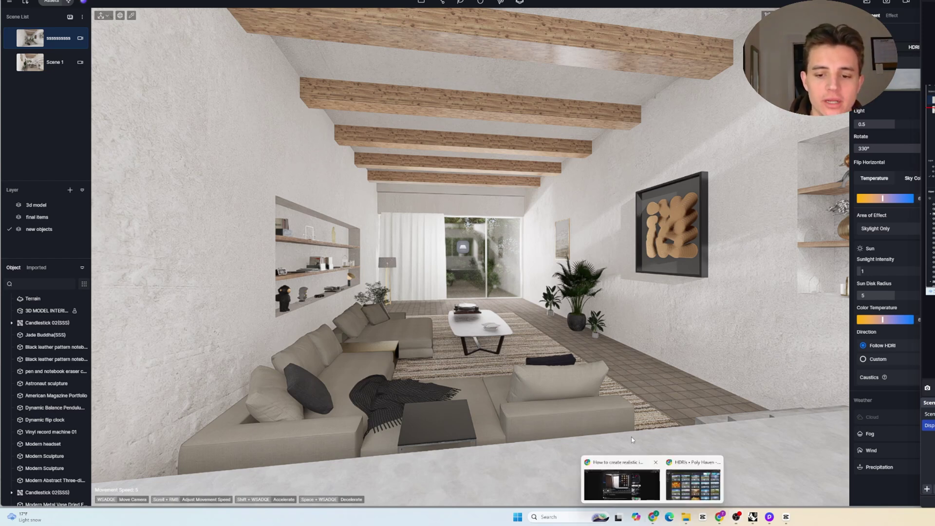
click(691, 488)
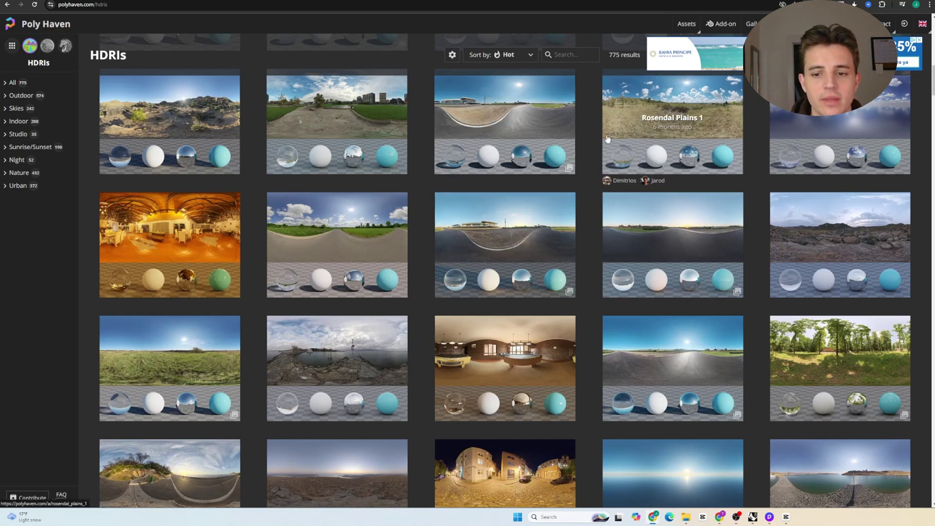
scroll(607, 139, down, 3)
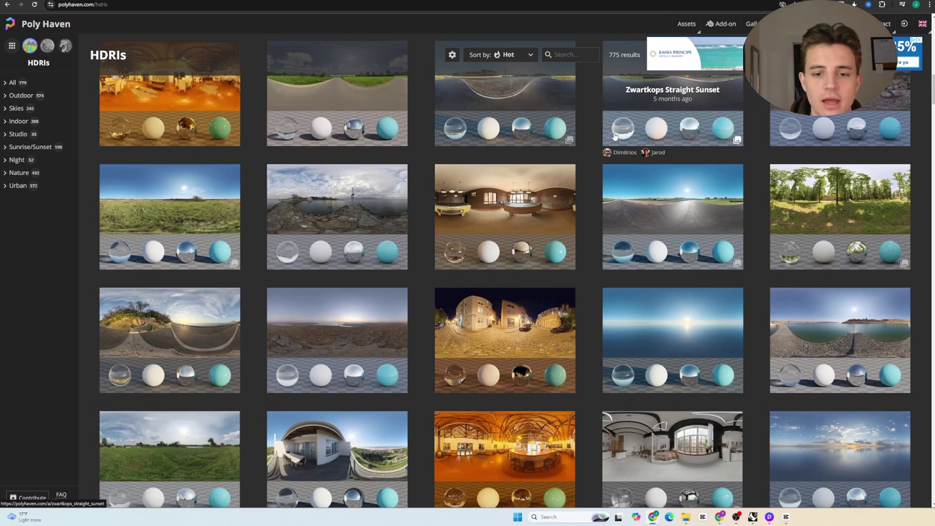
scroll(672, 204, down, 3)
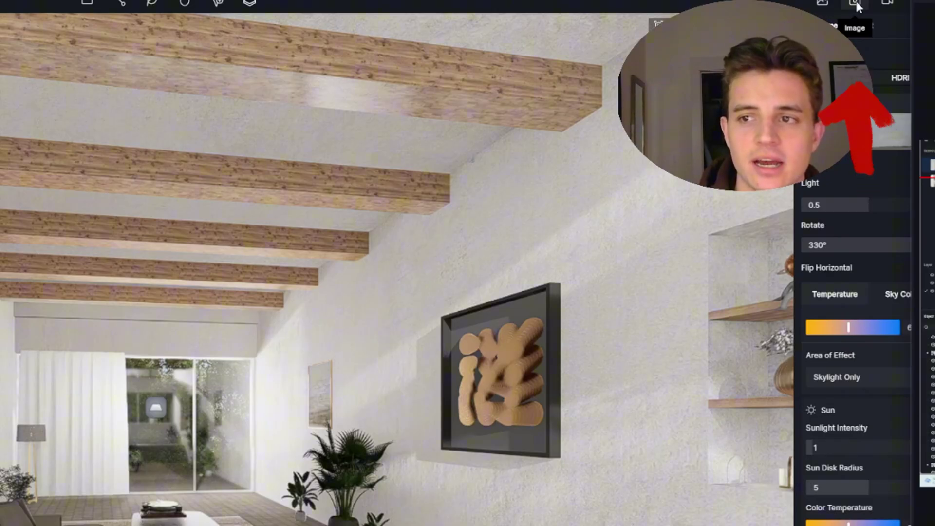
Render the interior view as a 16:9 image at the 6k preset size, pulling the camera back slightly to frame it
click(855, 4)
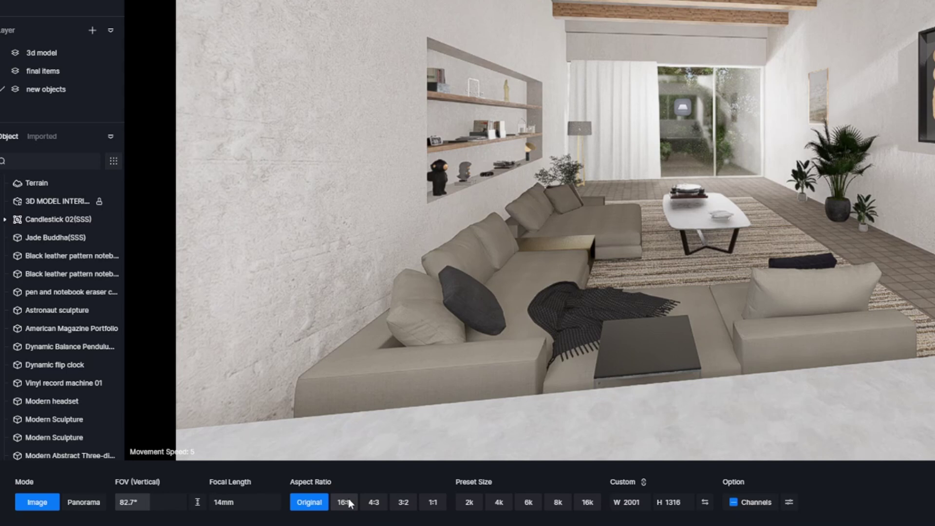
click(345, 502)
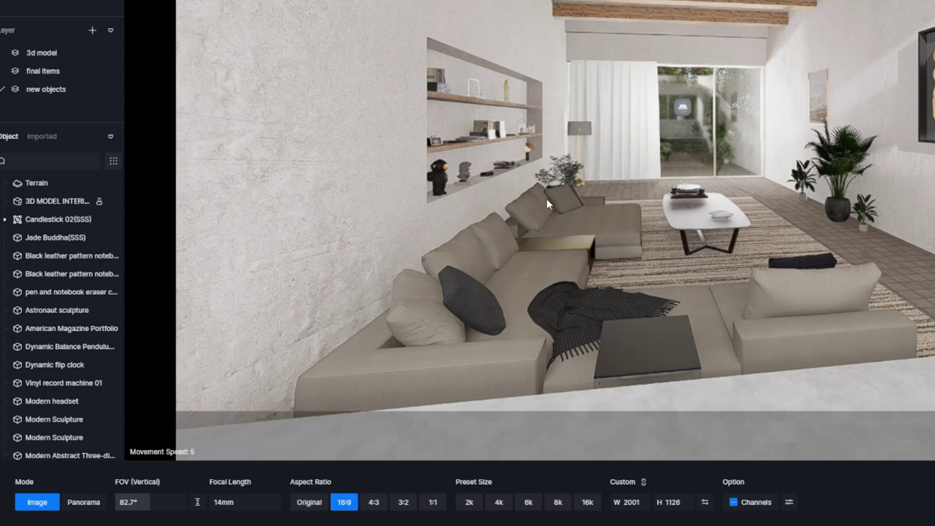
scroll(546, 193, down, 2)
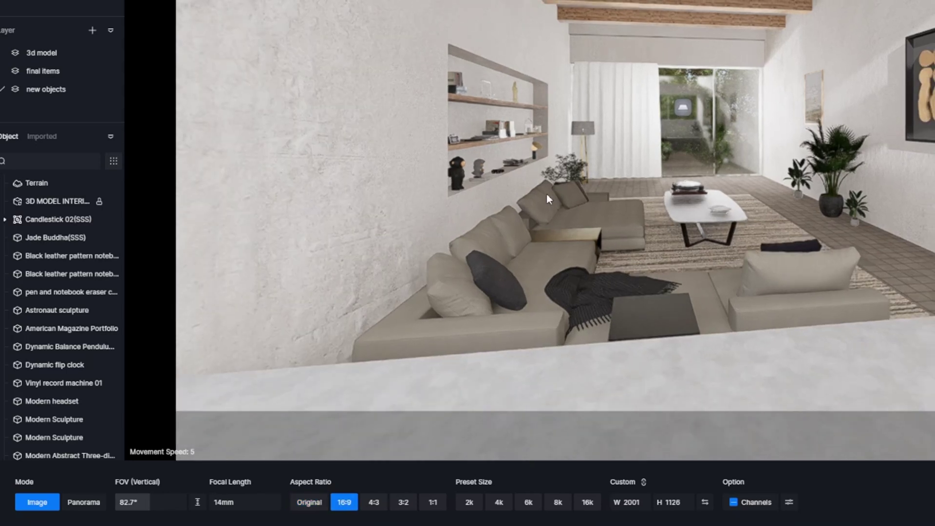
click(789, 502)
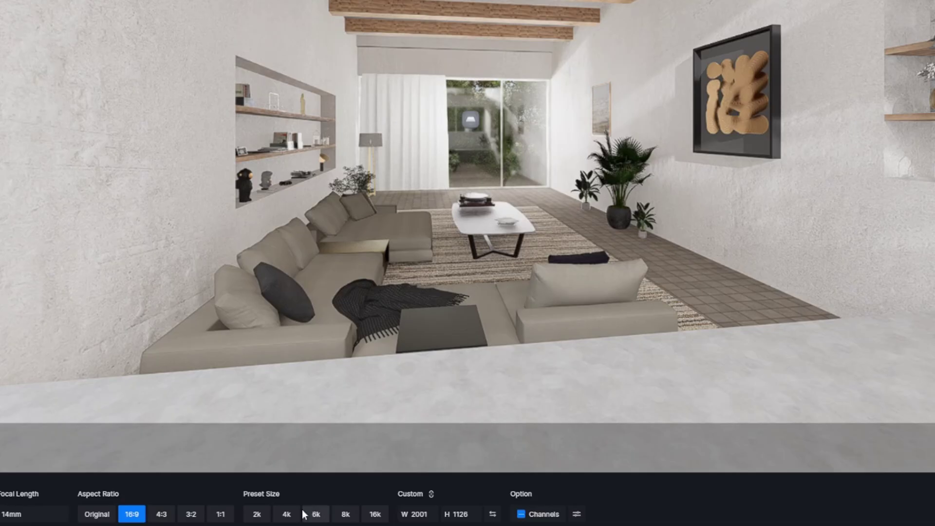
click(314, 516)
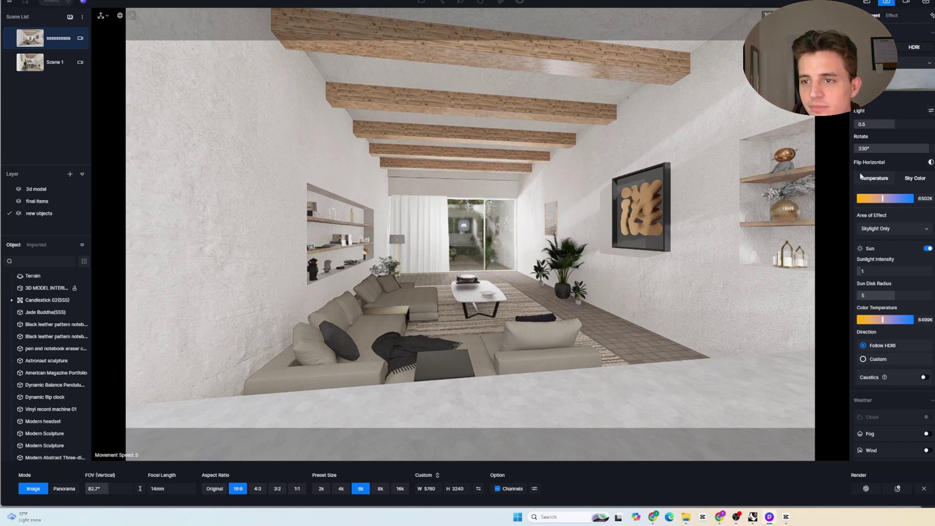
click(867, 488)
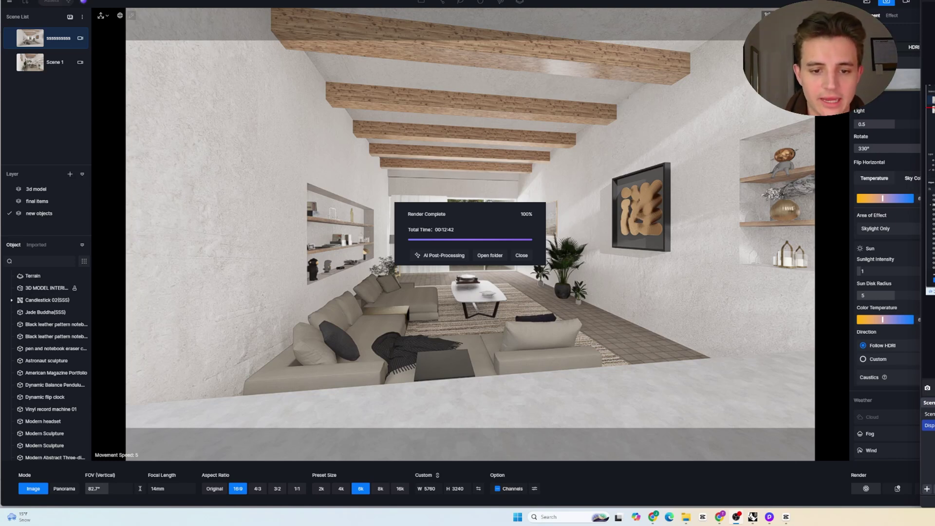
Open the finished render, final 1, for preview in AI Post-Processing
click(440, 255)
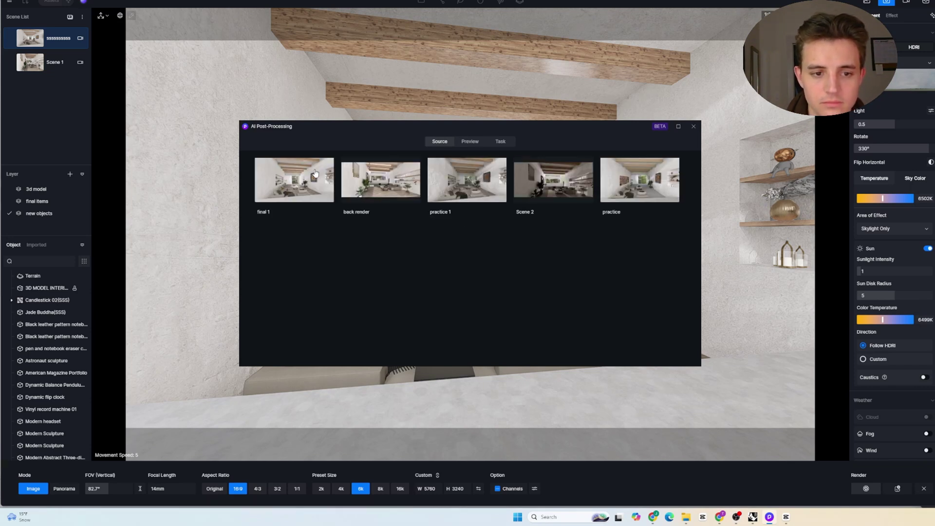
click(482, 142)
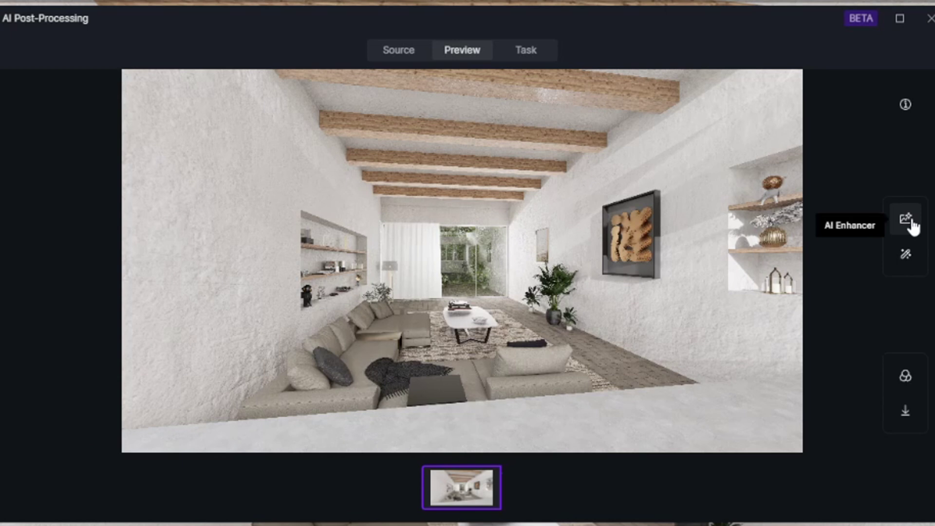
Examine the Stylized and Realistic presets offered by AI Style Transfer
click(907, 254)
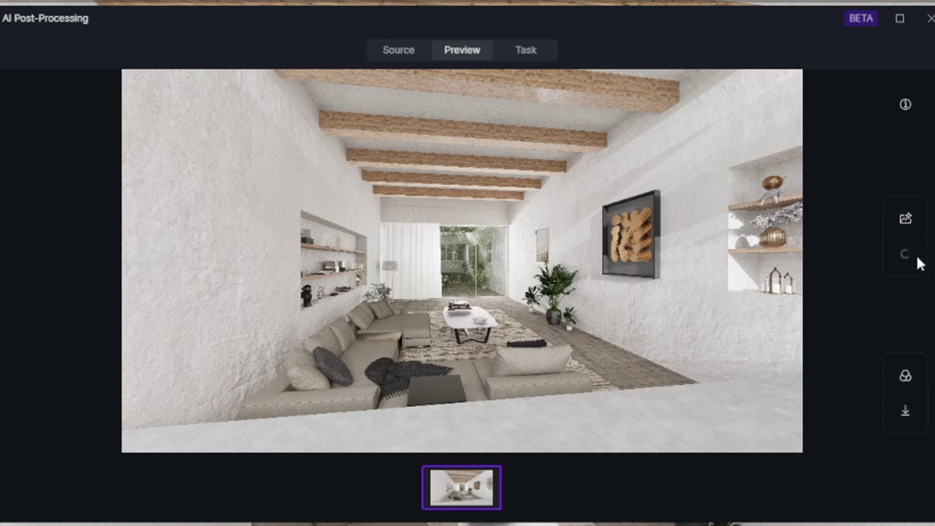
drag(693, 161, 46, 93)
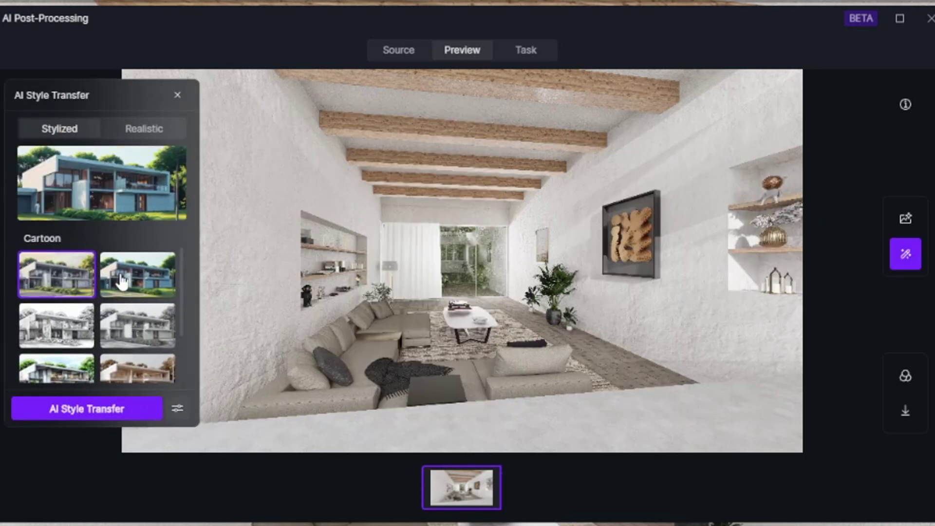
click(156, 131)
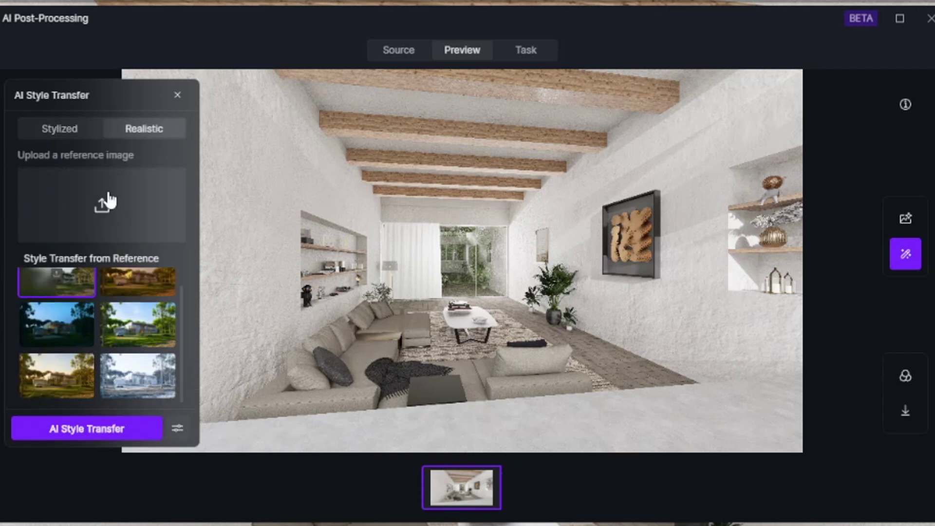
click(176, 95)
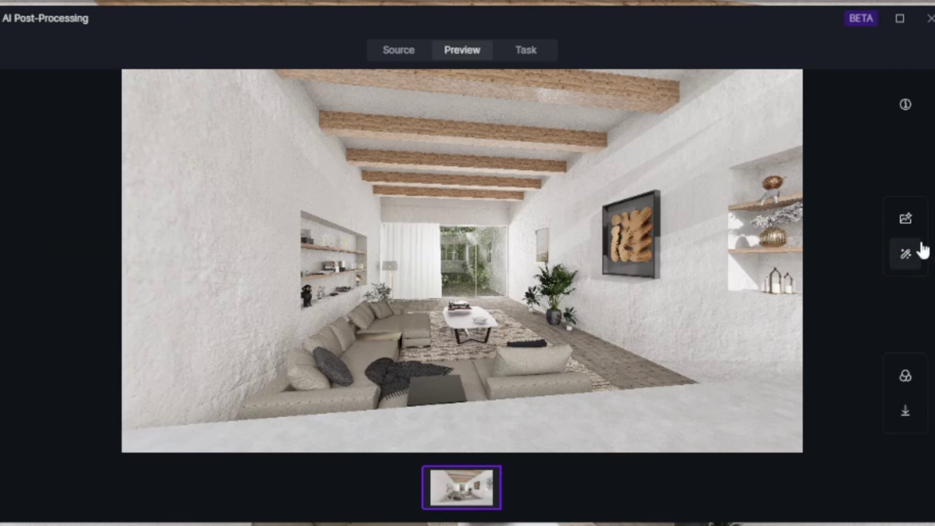
Run AI Enhancer on the final 1 render and compare the whole image before and after
click(912, 219)
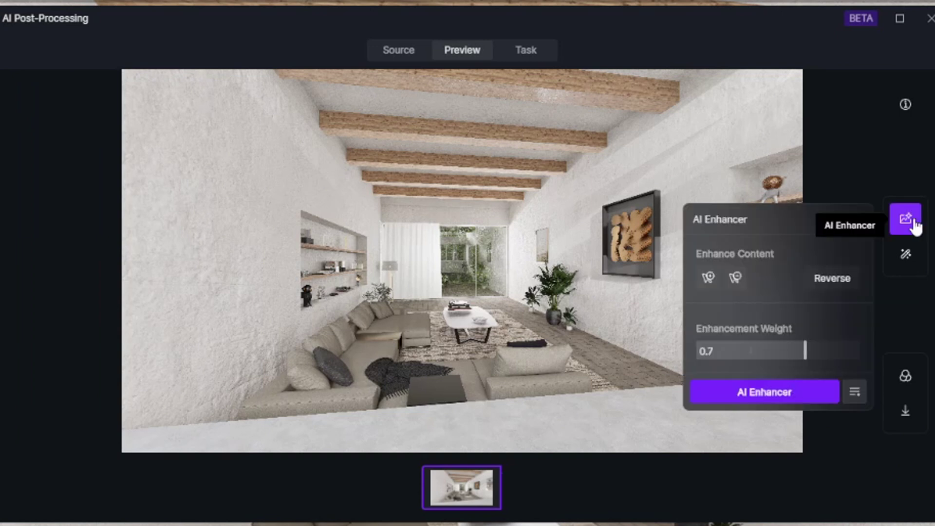
click(767, 351)
click(771, 391)
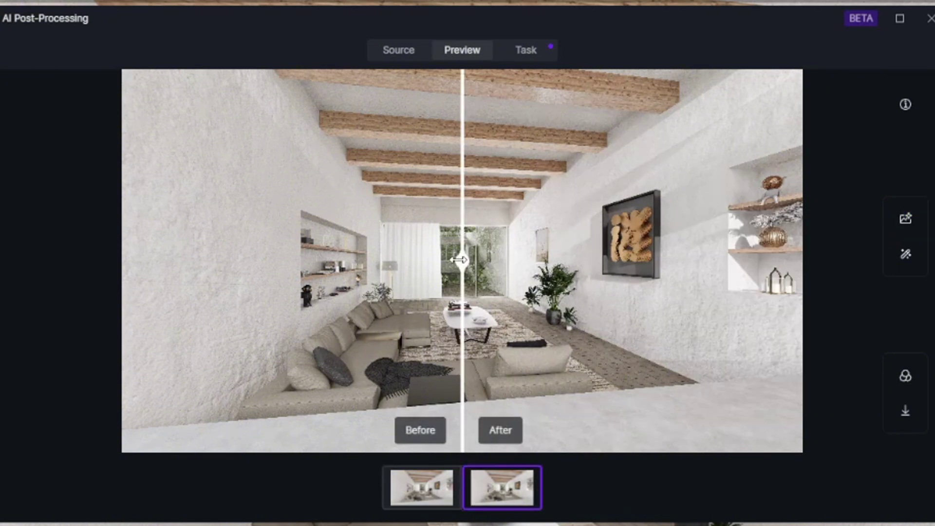
drag(459, 259, 121, 301)
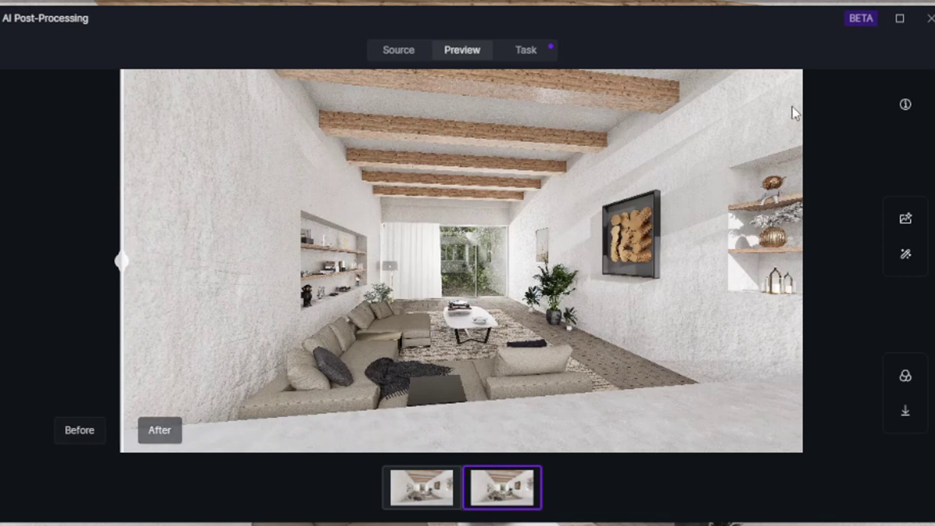
Examine the sharpening, denoising and transparency effect settings for the enhanced render
click(908, 375)
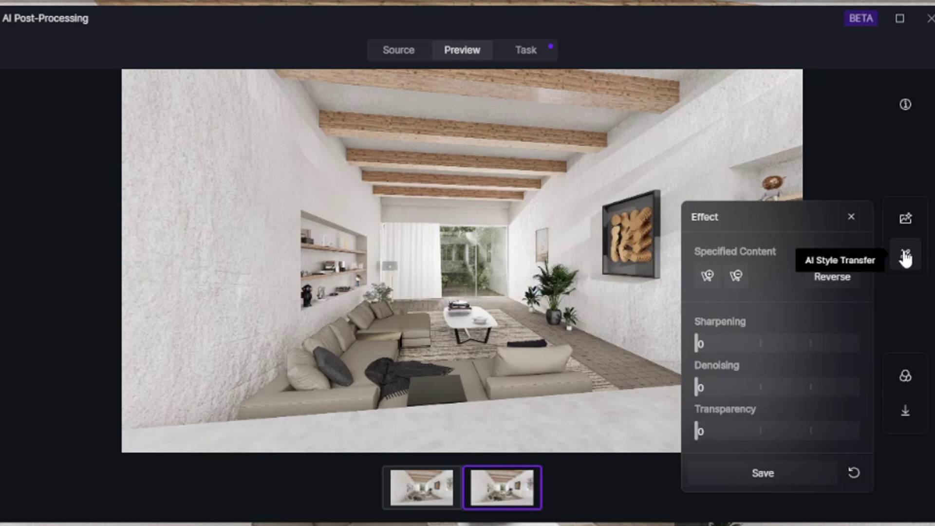
click(850, 217)
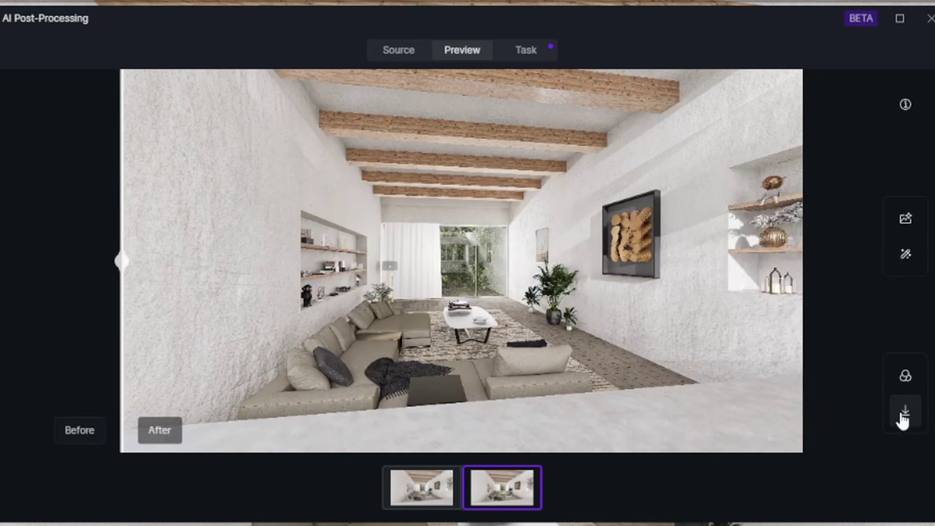